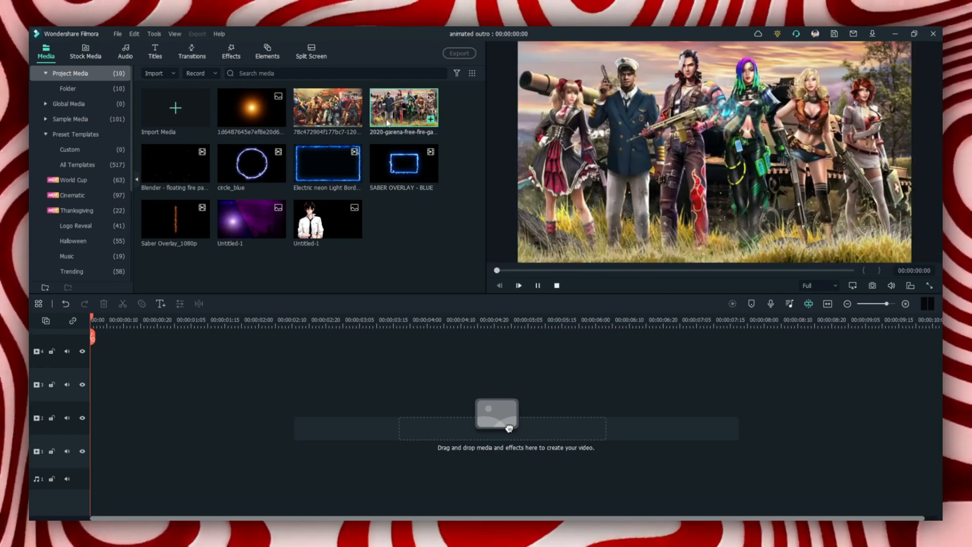
- Preview the imported project media, including the orange glow image, the electric neon border, circle_blue and the remaining assets
double_click(252, 108)
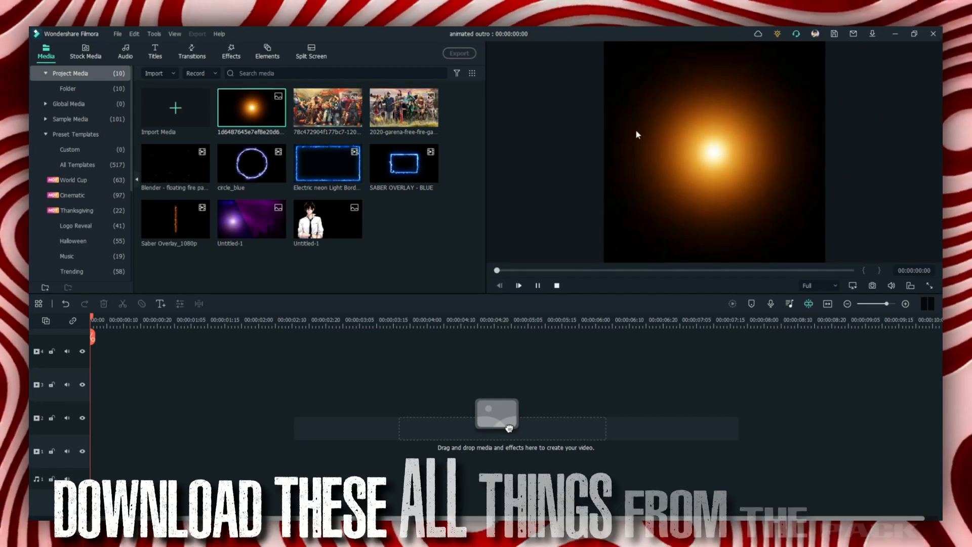
double_click(326, 178)
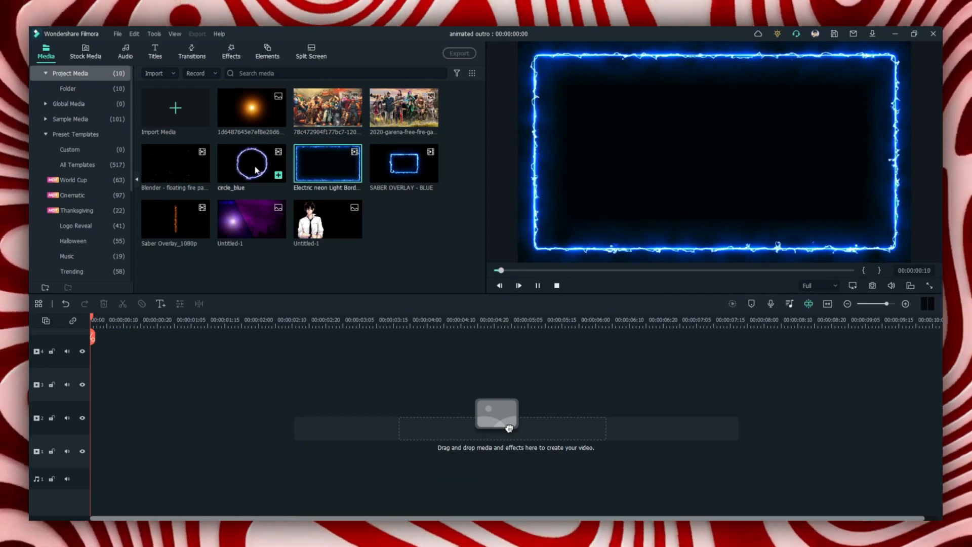
double_click(287, 172)
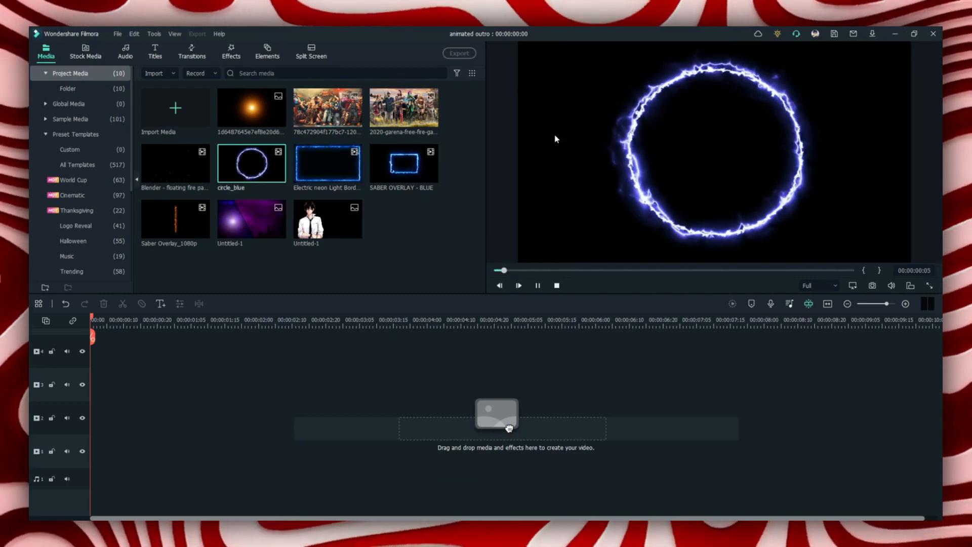
left_click(167, 176)
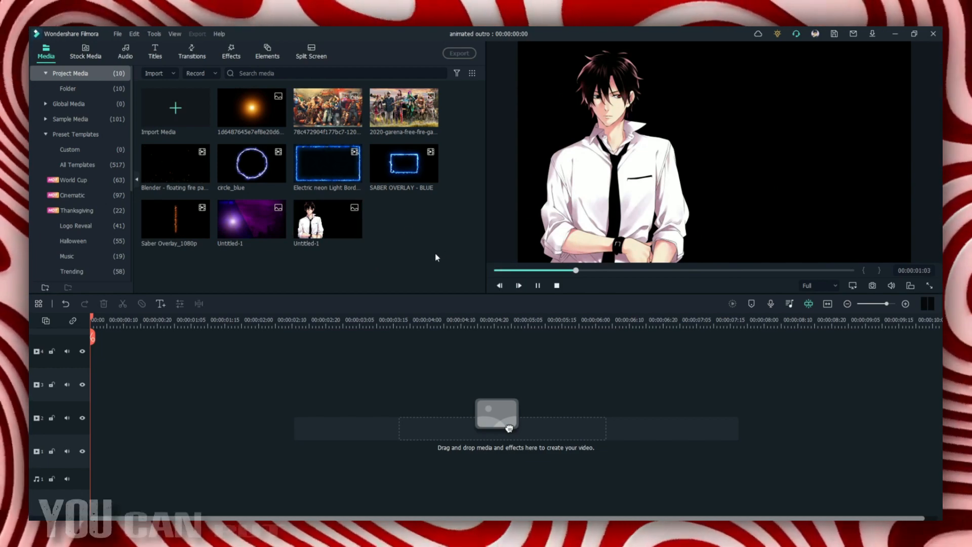
key("space")
left_click(399, 349)
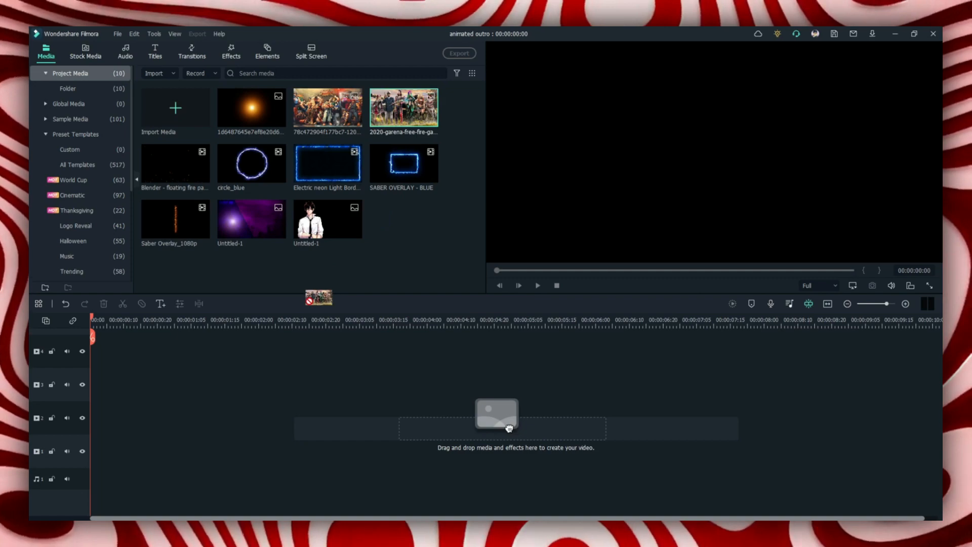
- Place the 2020-garena-free-fire image at the start of video track 1 and extend its duration to 10 seconds
left_click_drag(509, 428, 96, 451)
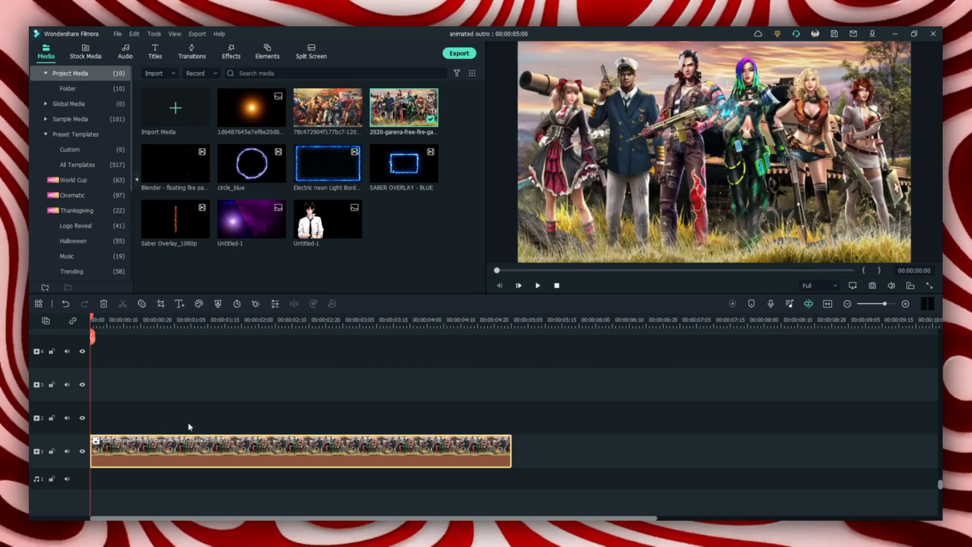
key("ctrl+minus")
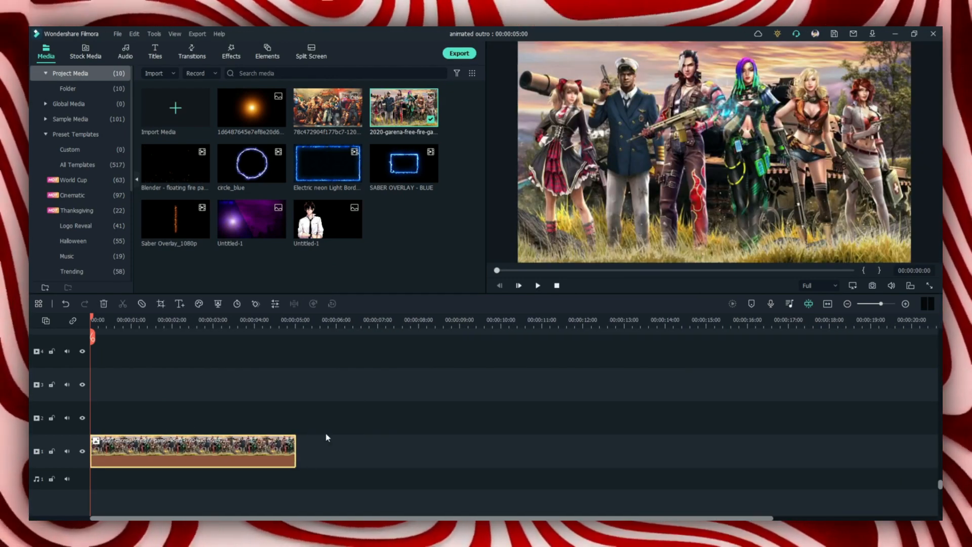
left_click_drag(296, 456, 498, 453)
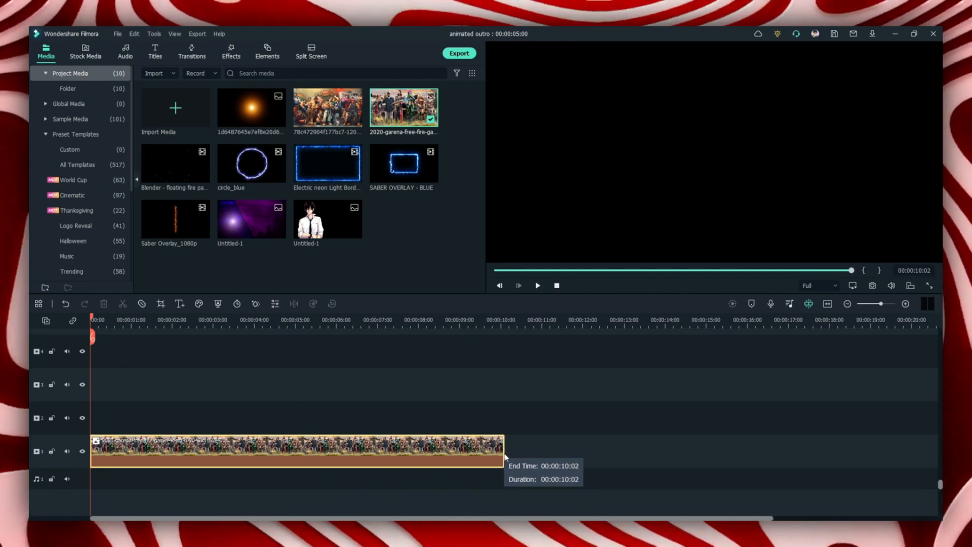
left_click_drag(501, 455, 503, 455)
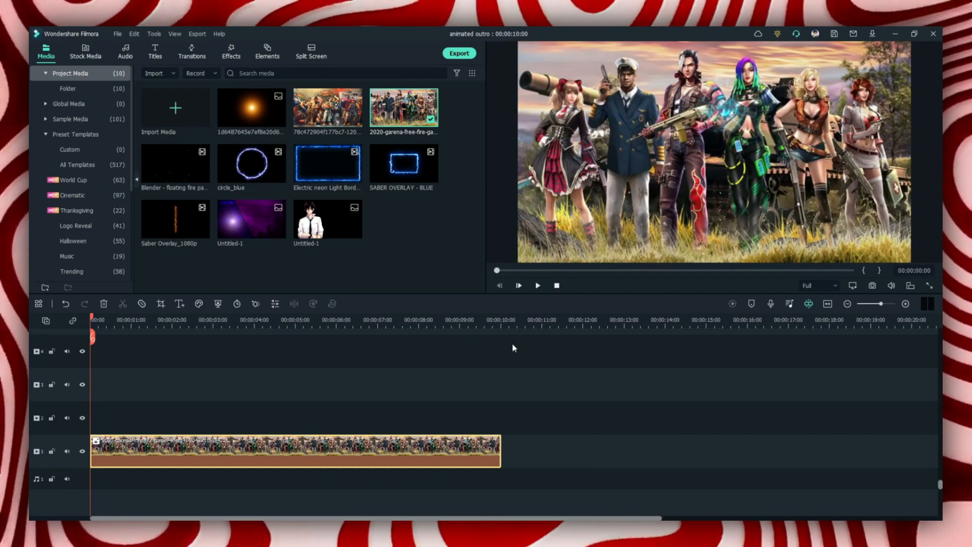
left_click(512, 346)
left_click(503, 327)
left_click(501, 324)
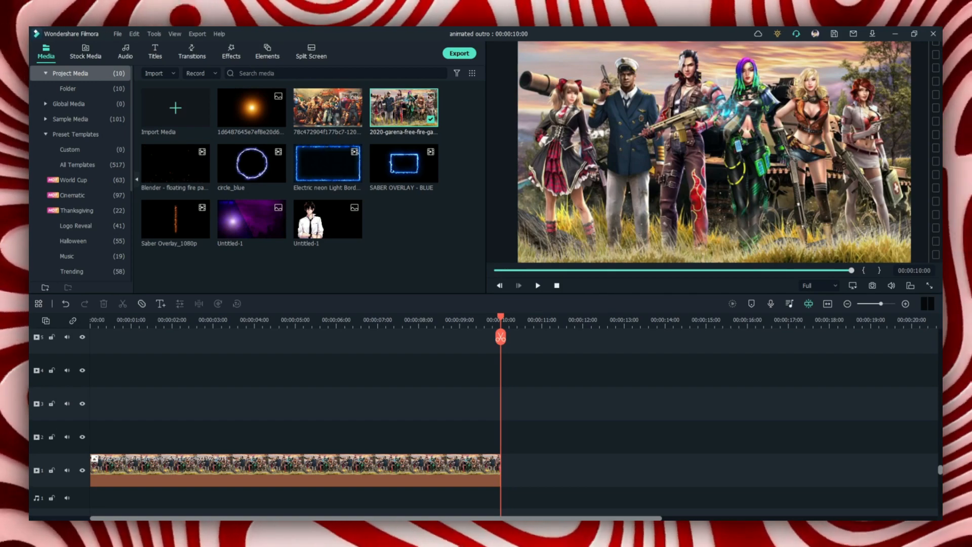
scroll(542, 399, "down", 1)
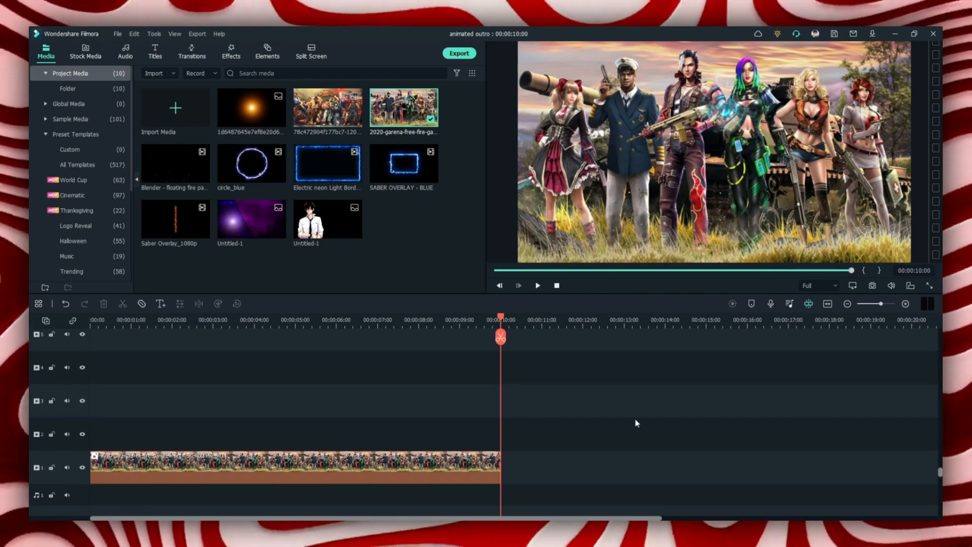
- Return the playhead to the start and apply the Black & White 1 effect to the image on track 1
left_click(557, 286)
key("shift+z")
scroll(417, 380, "down", 3)
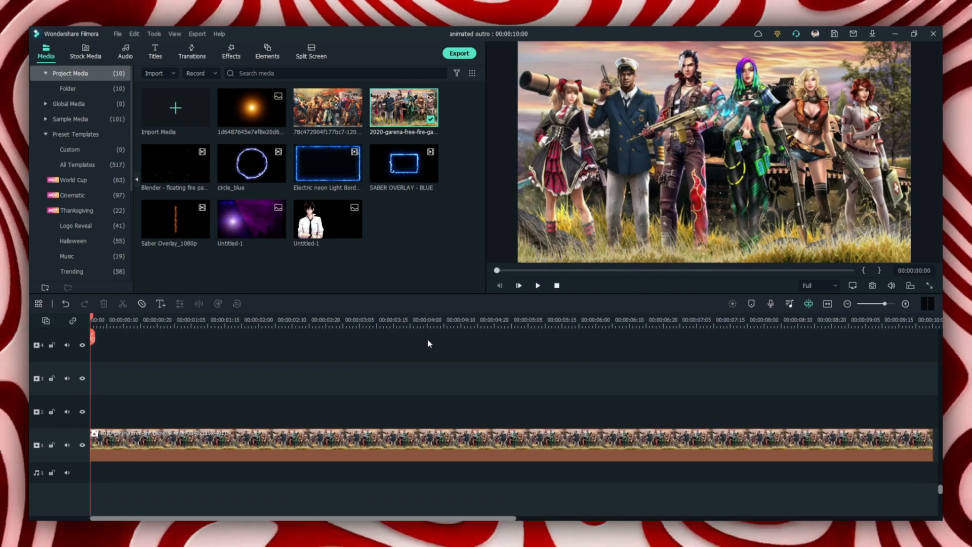
left_click(233, 54)
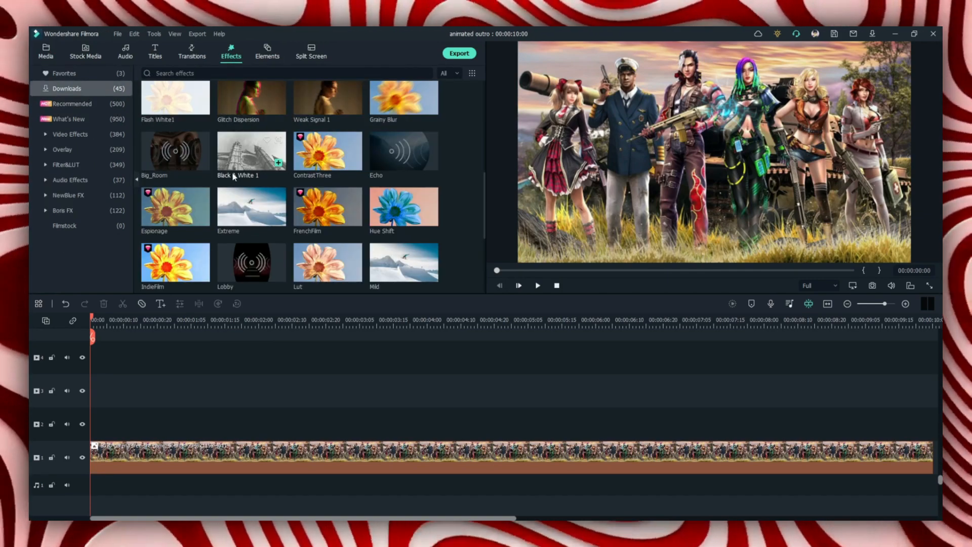
left_click_drag(247, 160, 220, 462)
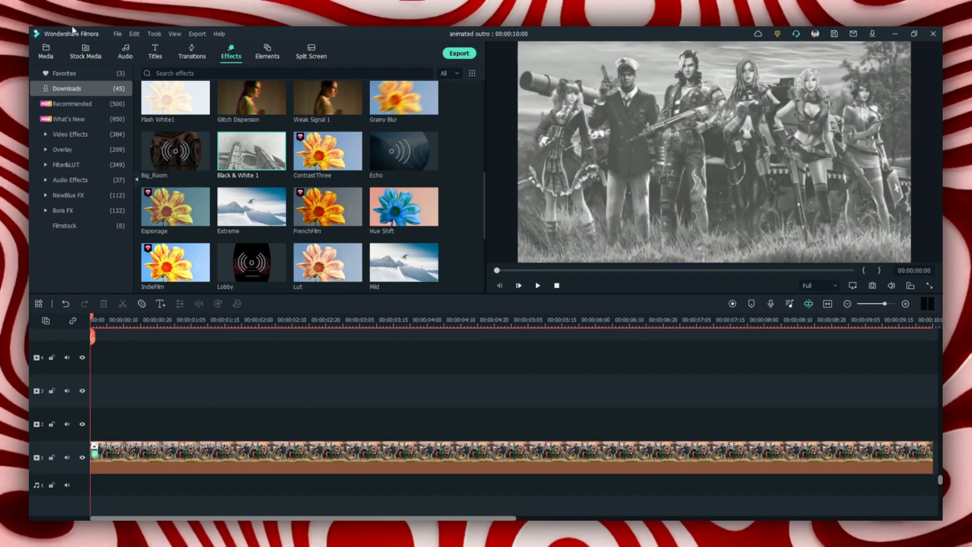
- Add Sample Color Gradient 10 from the sample colors to the start of video track 2, above the image
left_click(40, 48)
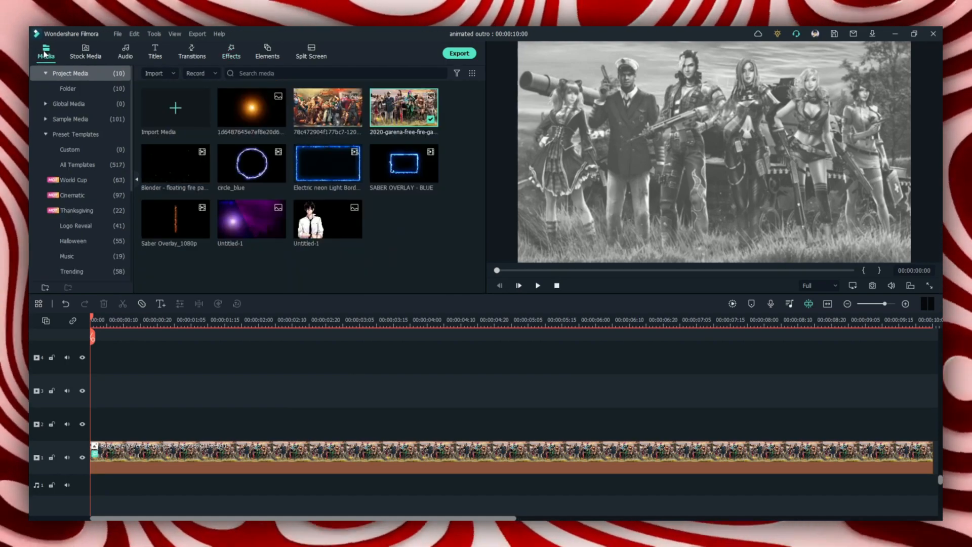
left_click(45, 73)
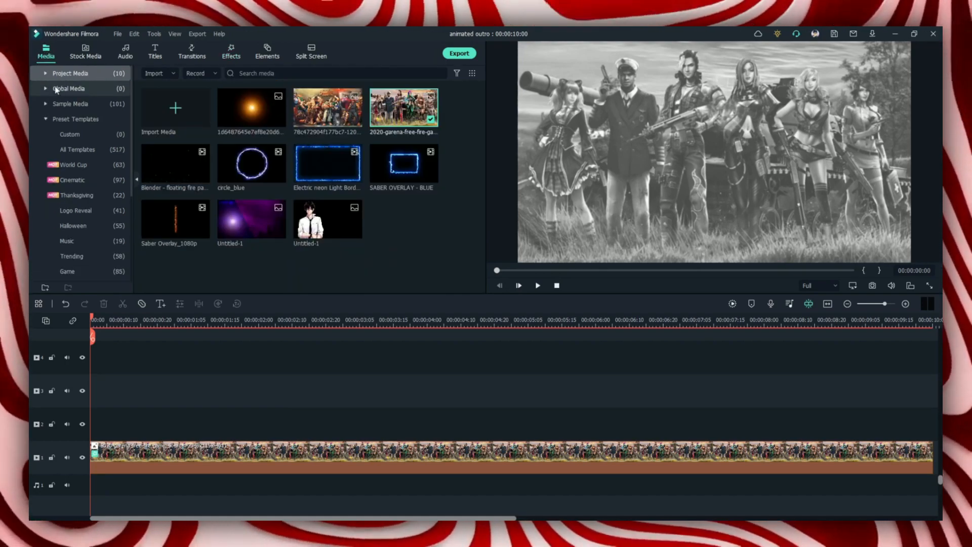
left_click(68, 88)
left_click(73, 103)
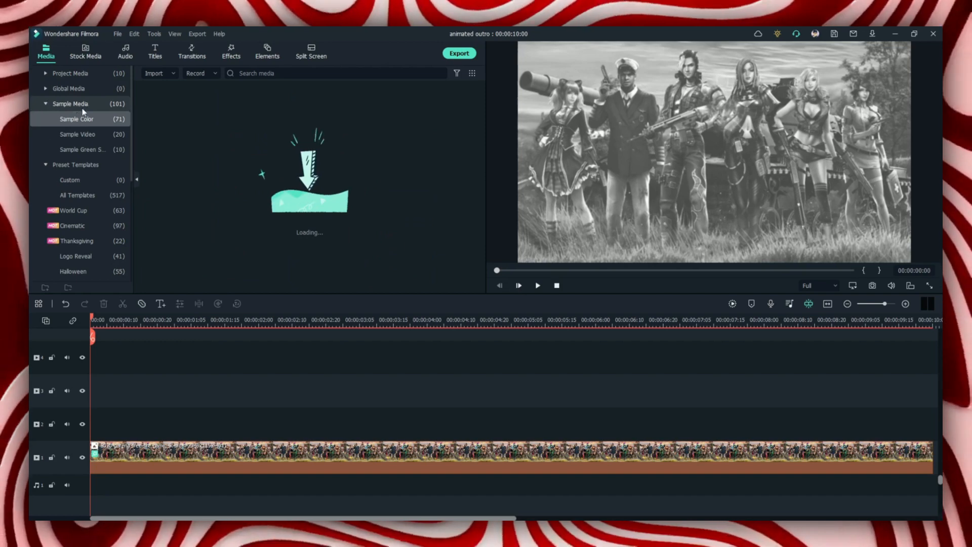
left_click(61, 118)
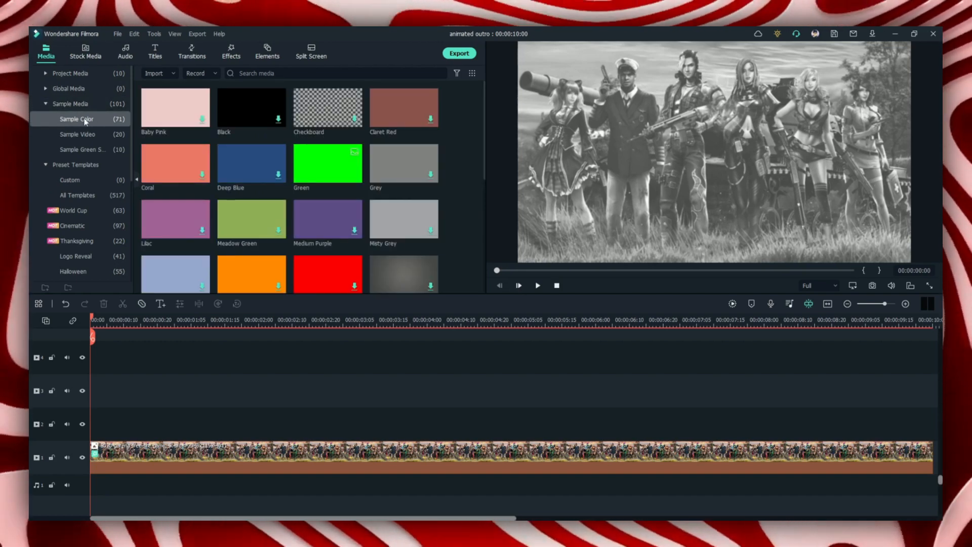
scroll(461, 188, "down", 5)
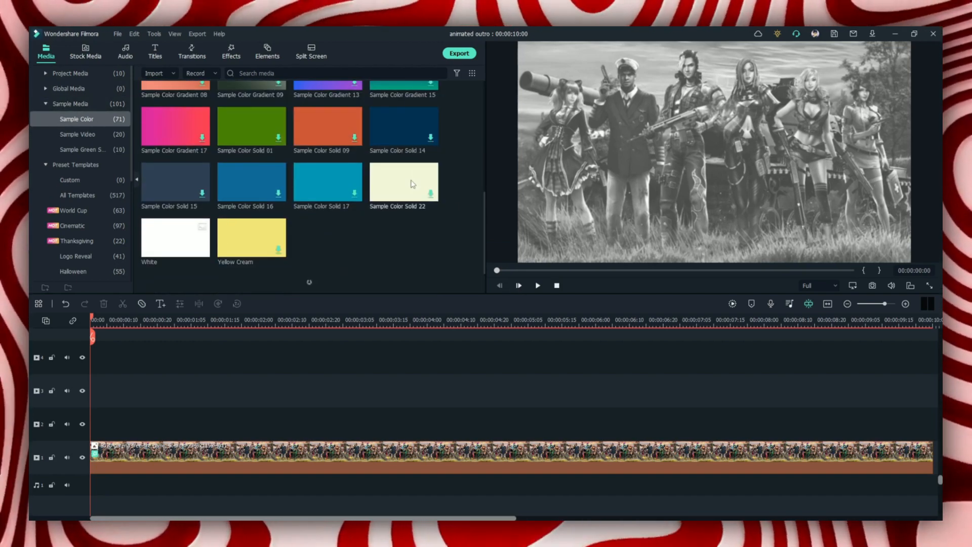
scroll(372, 223, "down", 5)
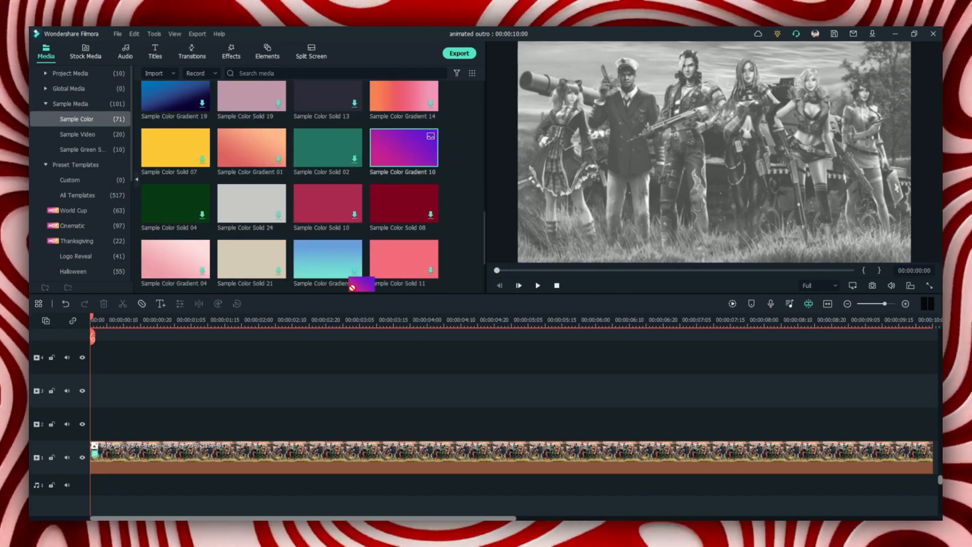
left_click_drag(352, 288, 83, 422)
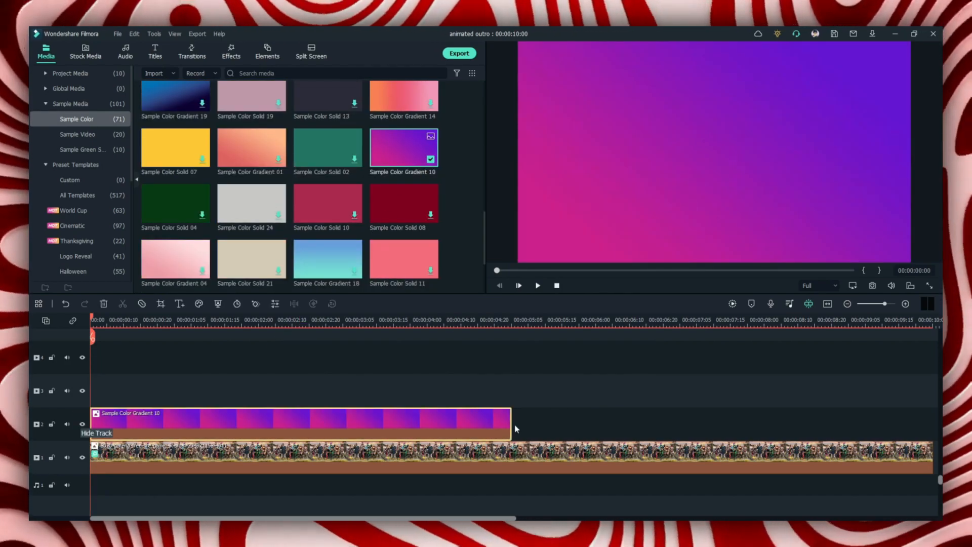
- Extend the Sample Color Gradient 10 clip to 10 seconds, matching the end of the image below it
left_click_drag(512, 429, 882, 429)
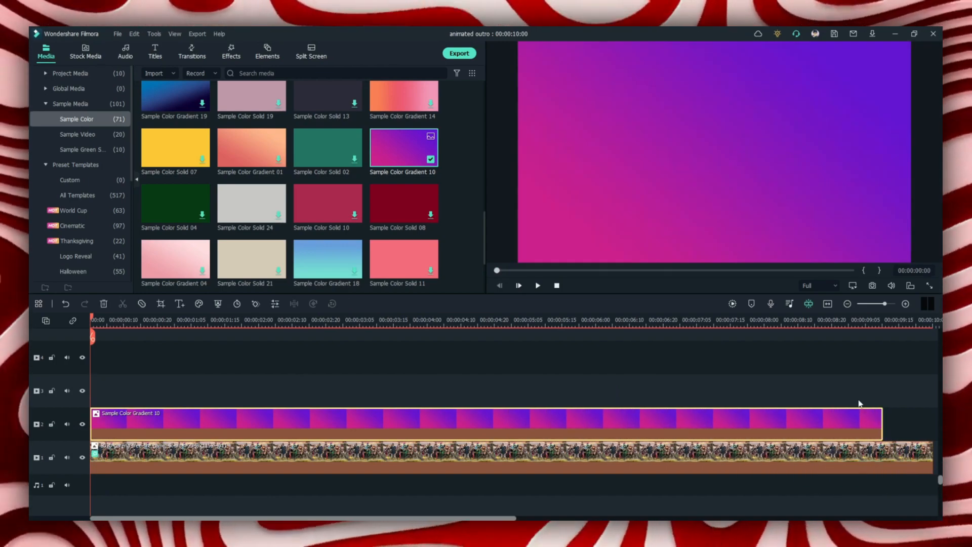
scroll(770, 321, "down", 2)
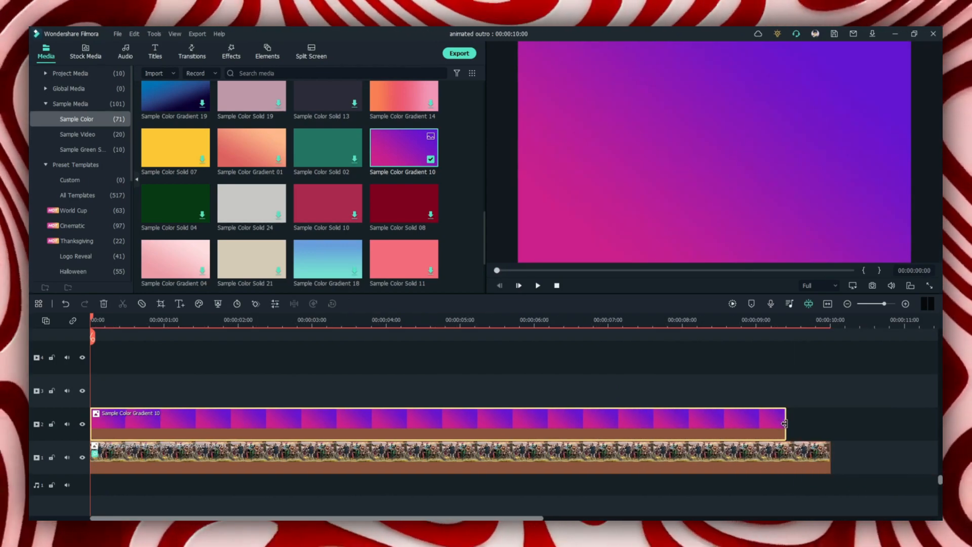
left_click_drag(785, 423, 831, 424)
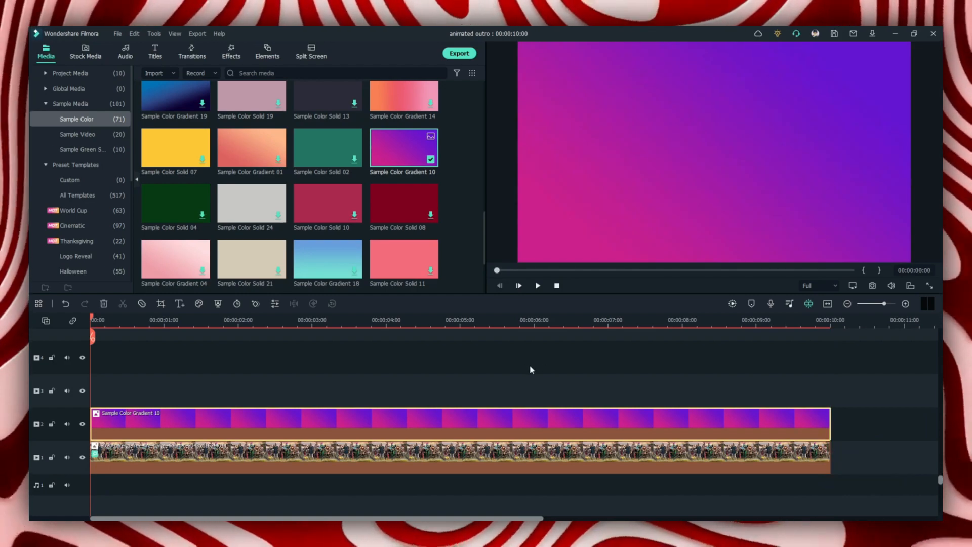
- Set the gradient clip's blending mode to Multiply
double_click(430, 426)
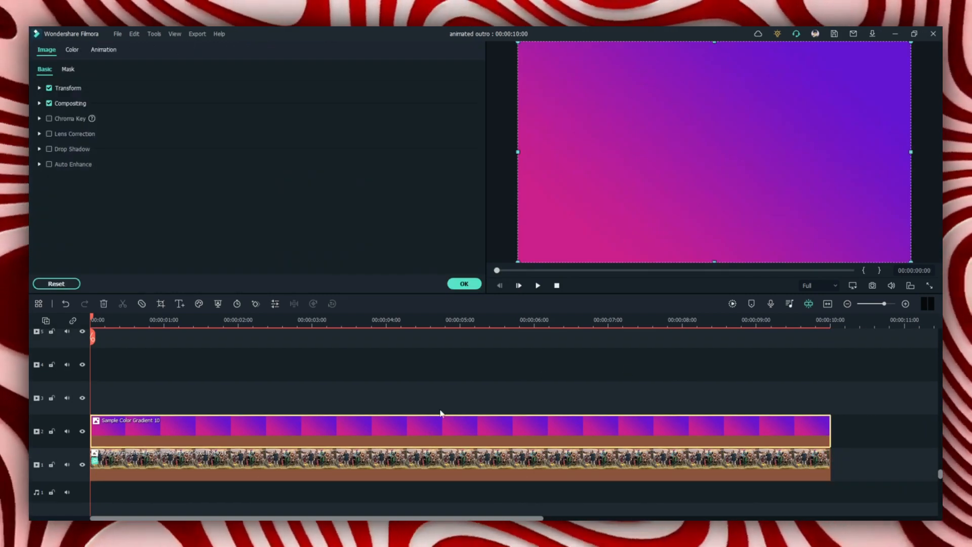
left_click(39, 103)
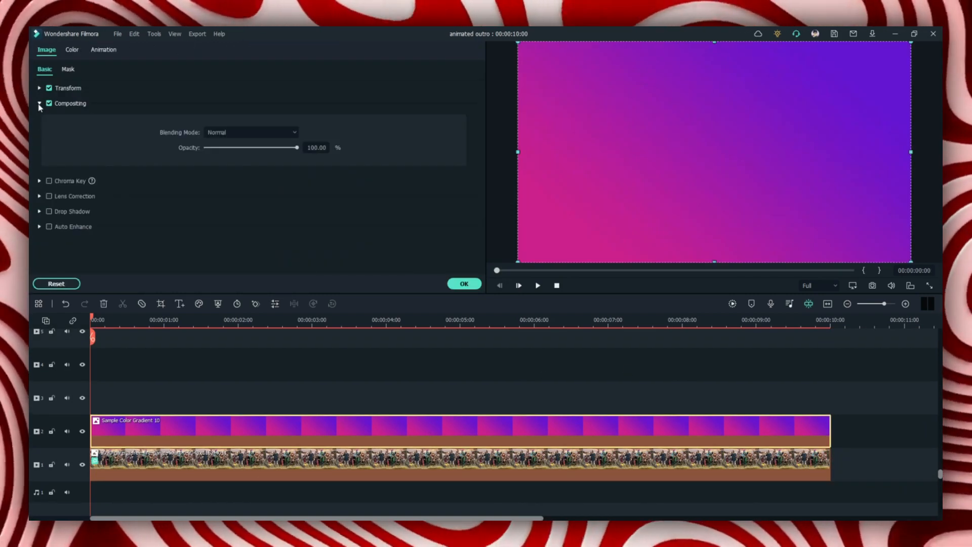
left_click(245, 132)
left_click(239, 183)
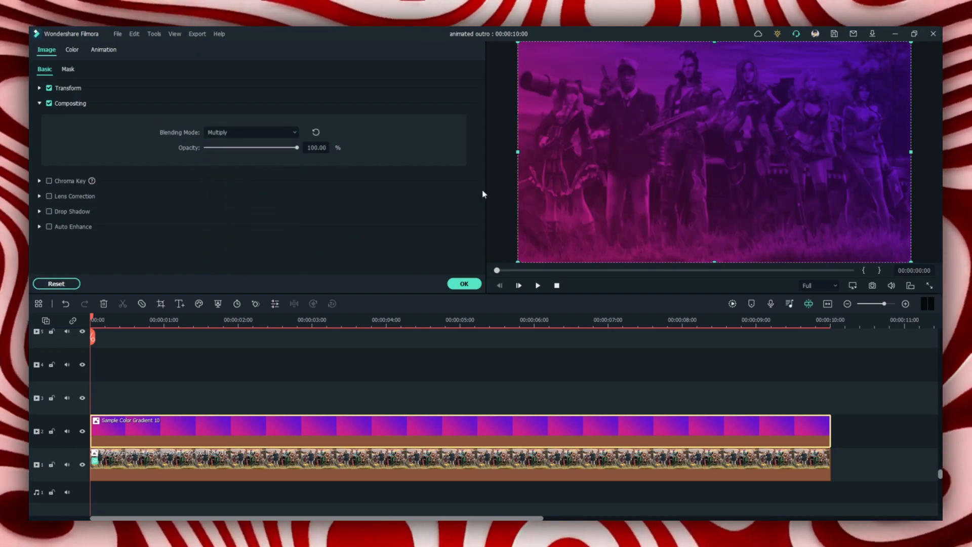
left_click(464, 283)
- Lower the opacity of the character image on track 1 to roughly half to darken the background
double_click(418, 467)
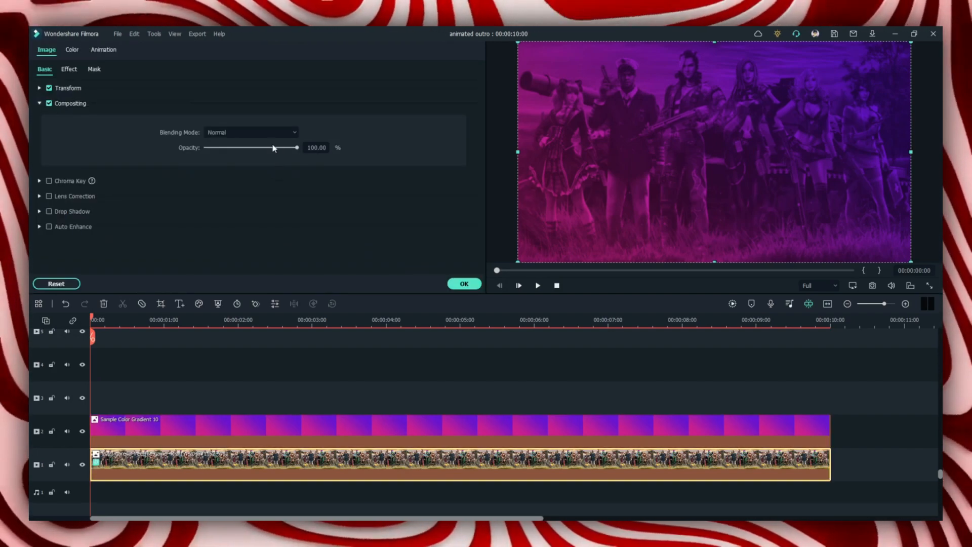
left_click_drag(272, 148, 252, 148)
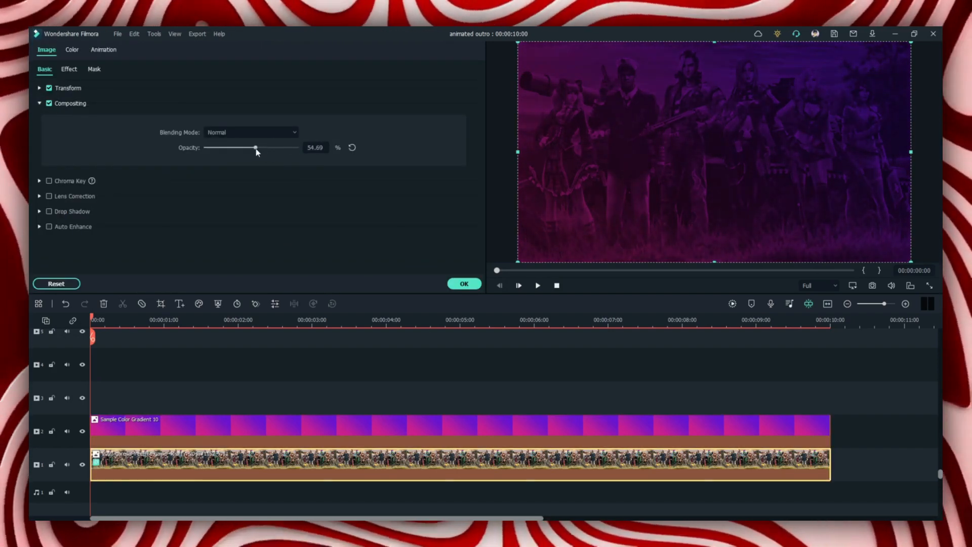
left_click(464, 283)
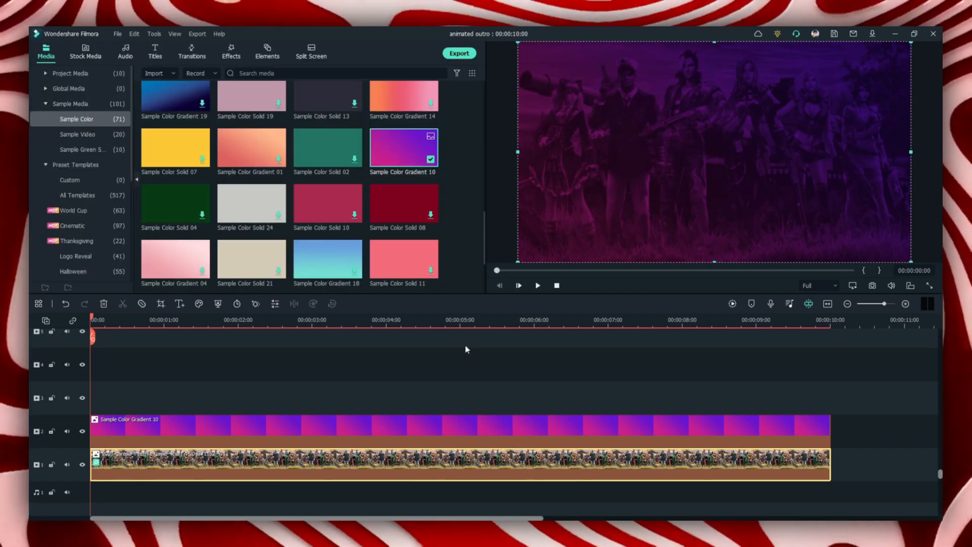
- Add the circle_blue clip to the start of video track 3, keeping the project settings of 1920 x 1080 25fps
left_click(90, 74)
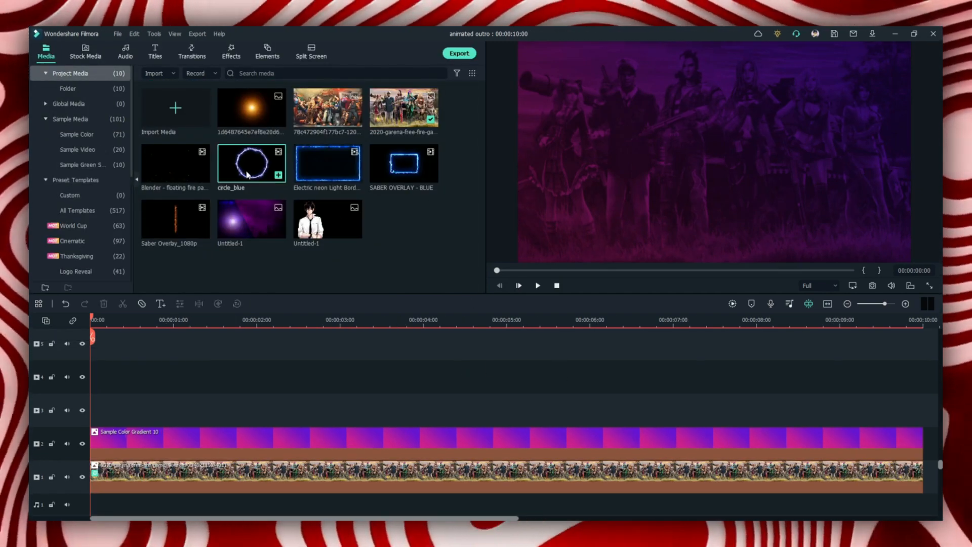
left_click_drag(246, 175, 79, 426)
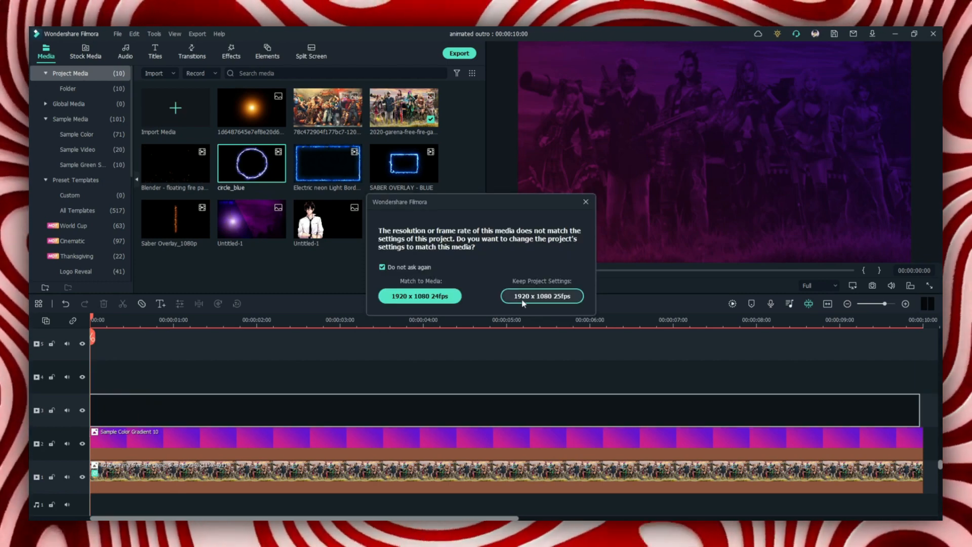
left_click(523, 300)
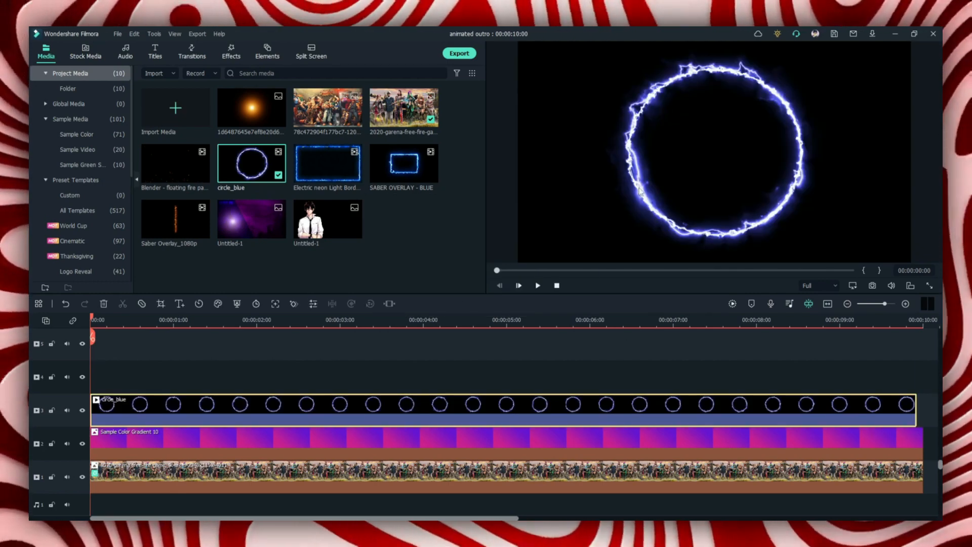
- Find the Hue Shift effect in the effects library and apply it to the circle_blue clip
double_click(221, 411)
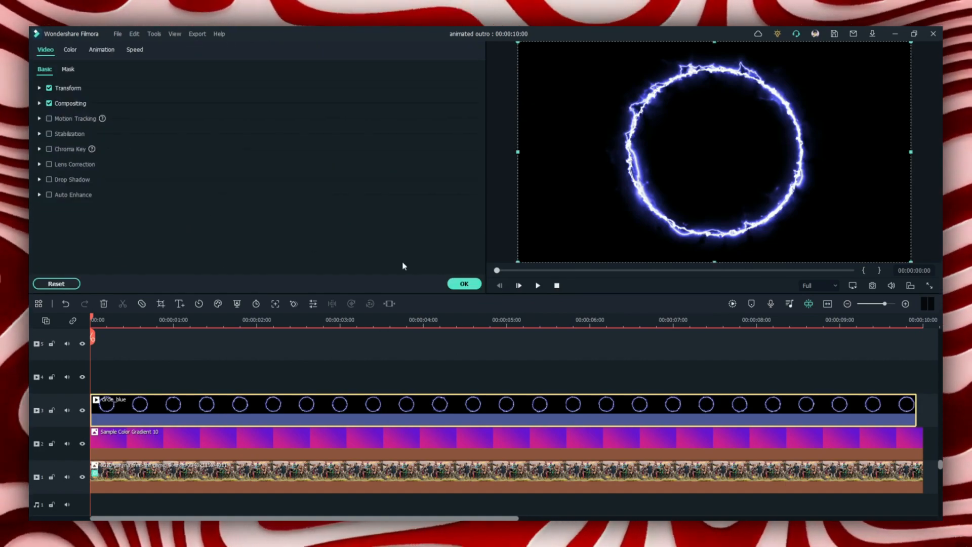
left_click(453, 285)
left_click(227, 52)
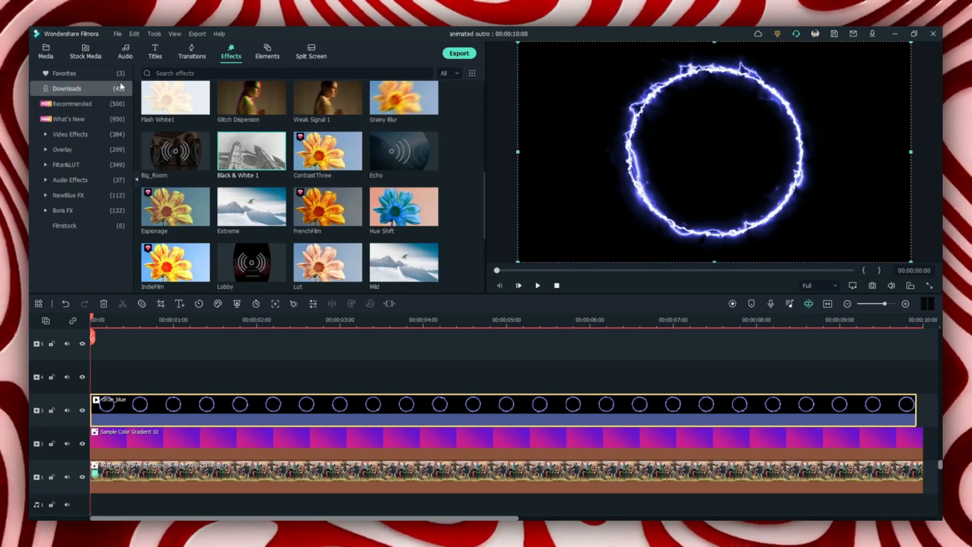
left_click(195, 76)
type("h")
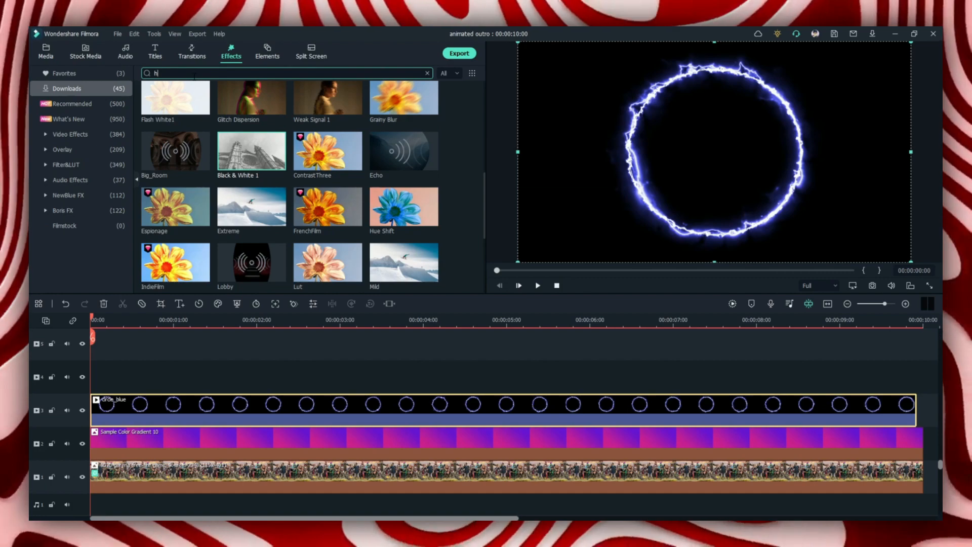
type("ue")
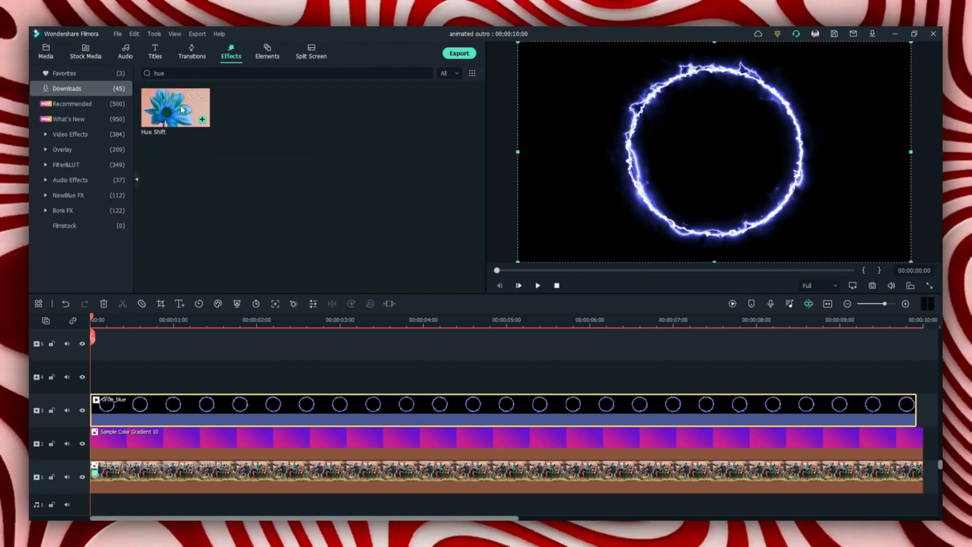
left_click_drag(167, 113, 140, 404)
- Set the Hue value of the circle_blue clip's Hue Shift effect to 65 for a purple glow
double_click(403, 400)
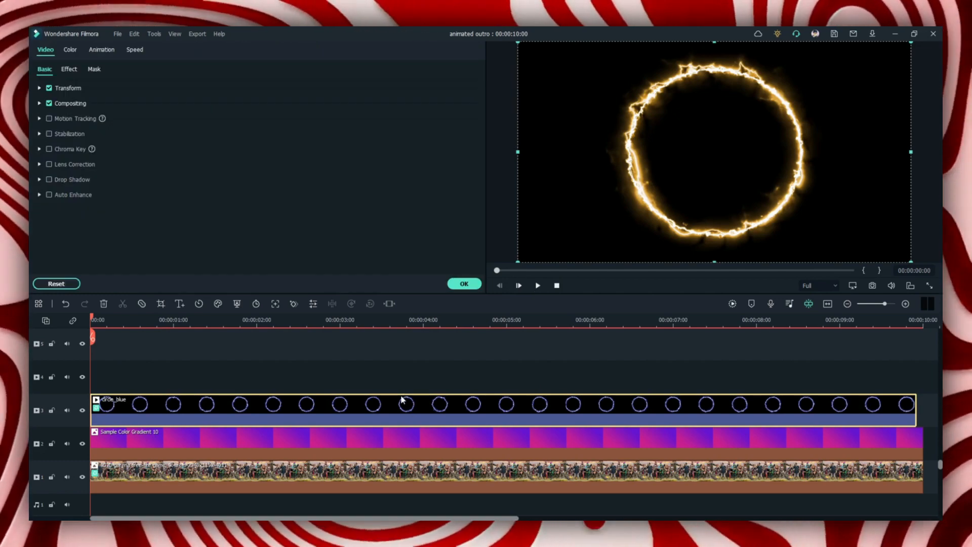
left_click(71, 69)
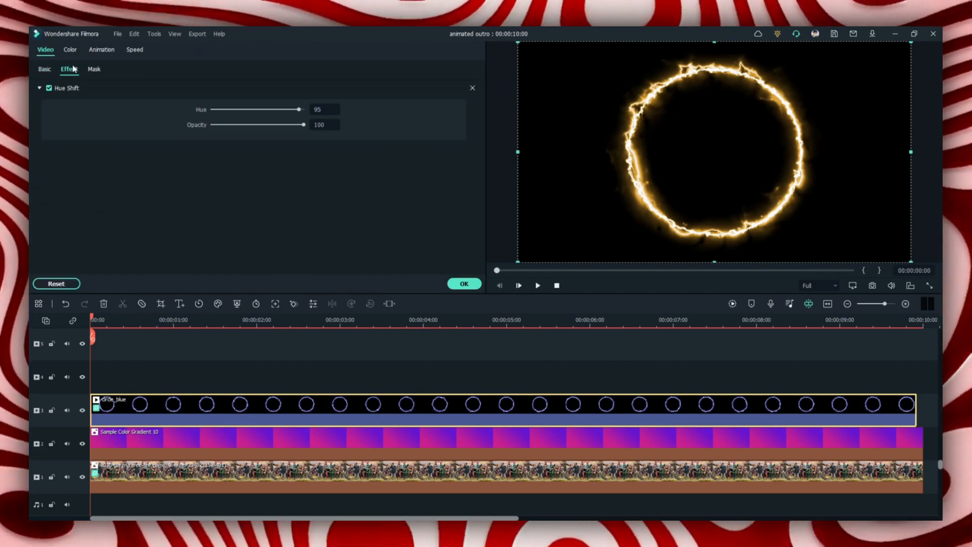
left_click_drag(300, 114, 272, 118)
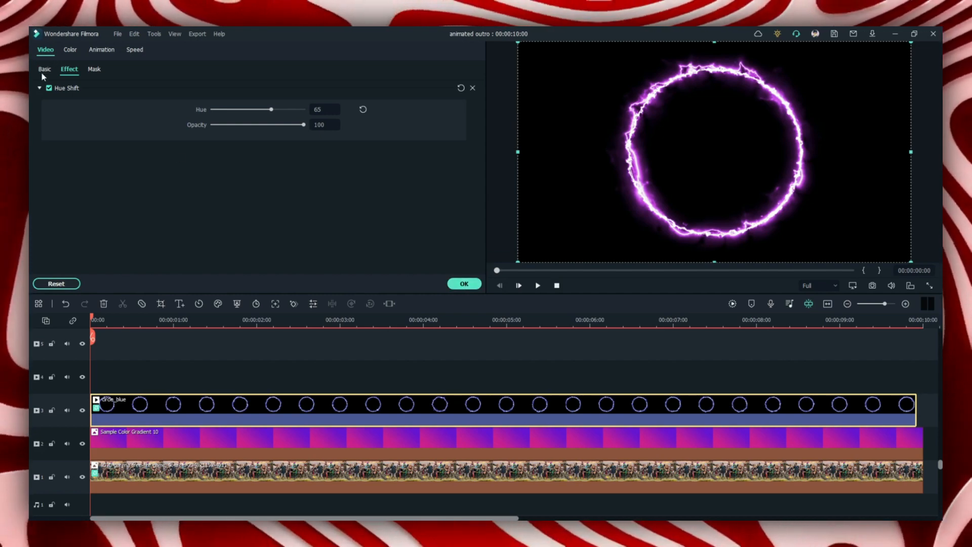
- Set the circle_blue clip's blending mode to Linear Dodge
left_click(44, 70)
left_click(39, 103)
left_click(240, 132)
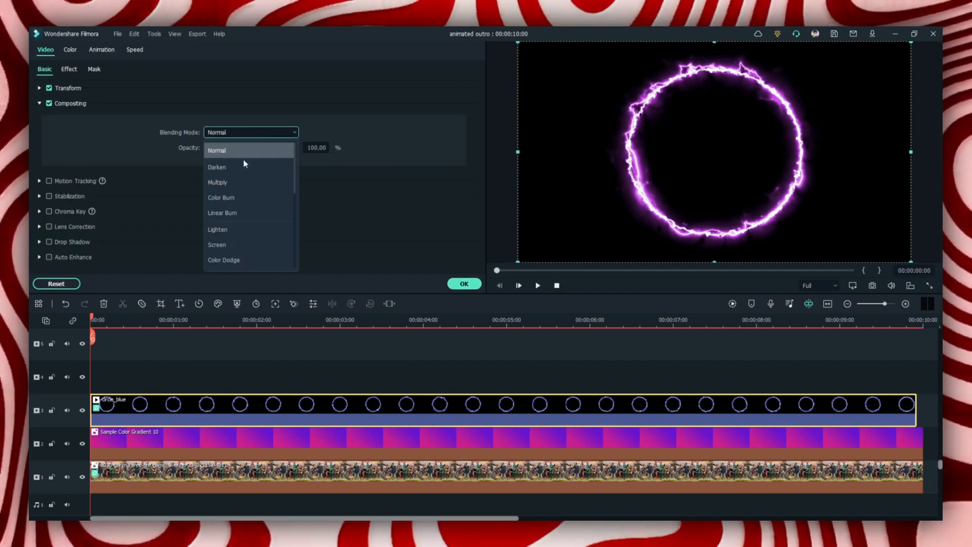
scroll(238, 241, "down", 1)
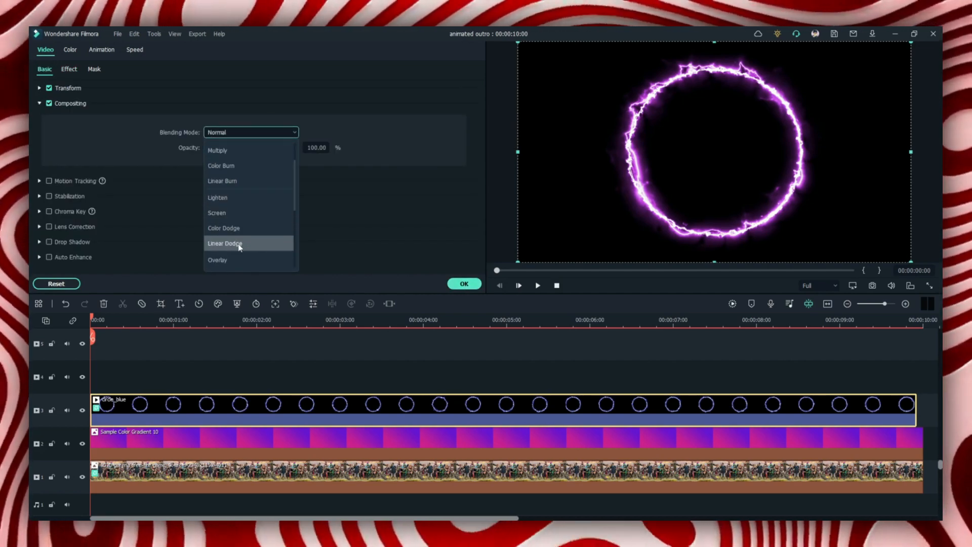
left_click(234, 243)
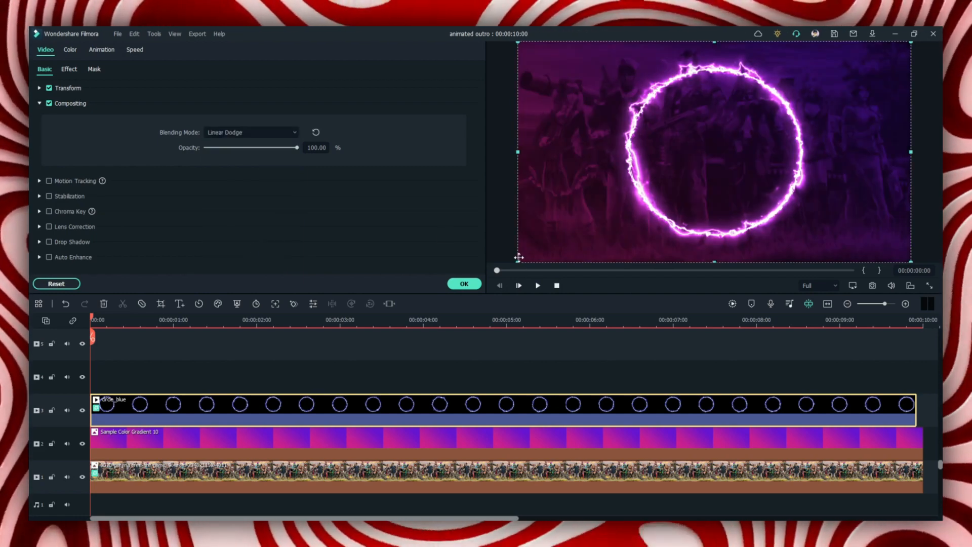
left_click(464, 283)
- Shrink the circle to about half size and place it in the upper-right corner of the video frame
left_click_drag(556, 77, 722, 156)
left_click_drag(825, 200, 829, 84)
mouse_move(730, 146)
left_mouse_down()
mouse_move(749, 130)
mouse_move(727, 146)
left_mouse_up()
- Add the SABER OVERLAY - BLUE clip to the start of video track 4
left_click(57, 50)
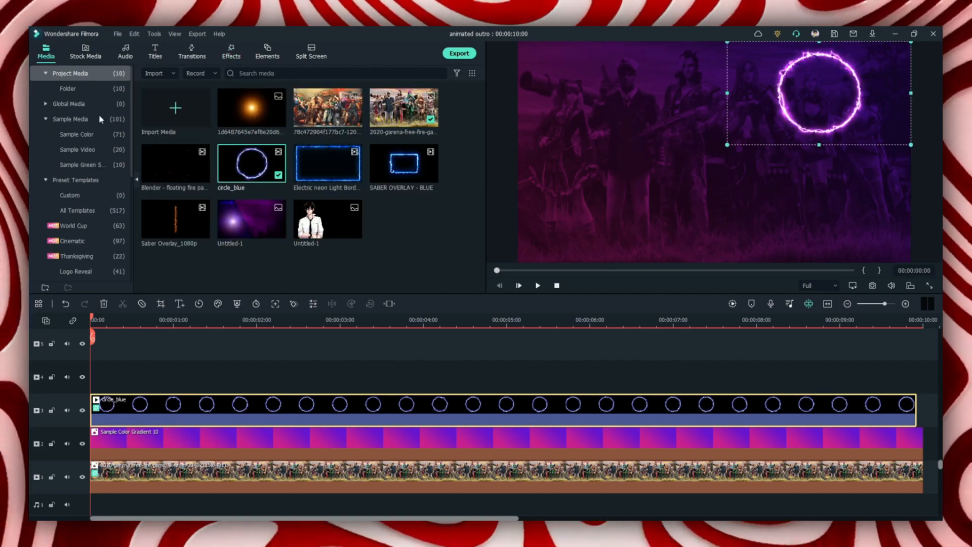
left_click_drag(404, 163, 83, 365)
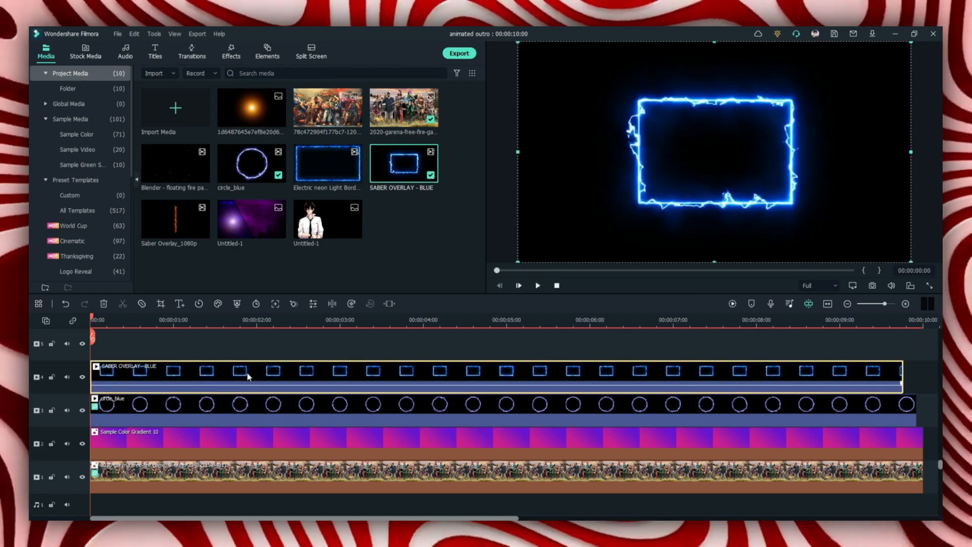
double_click(281, 380)
- Slow the circle_blue clip to a duration of 00:00:10:00 so it ends with the gradient
left_click_drag(908, 342, 598, 354)
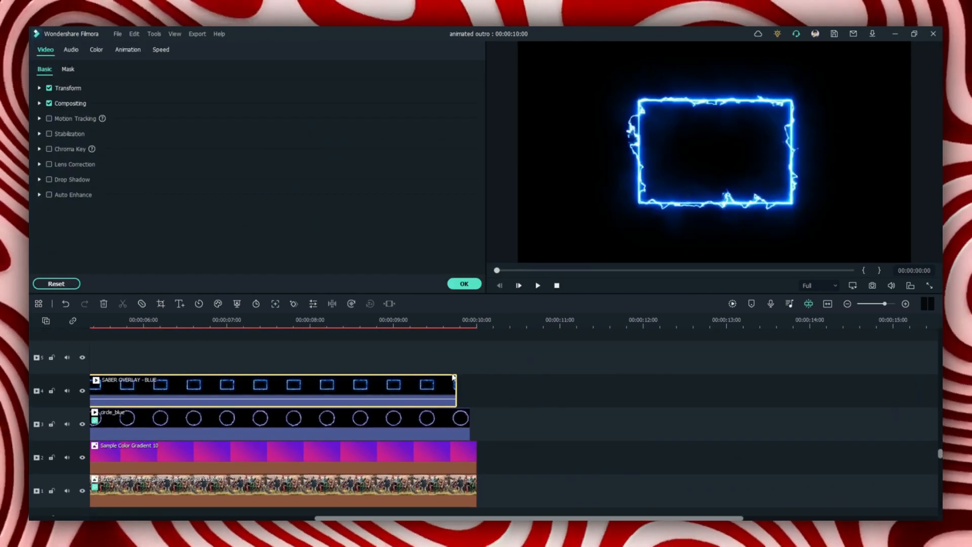
left_click(469, 390)
left_click_drag(512, 335, 465, 410)
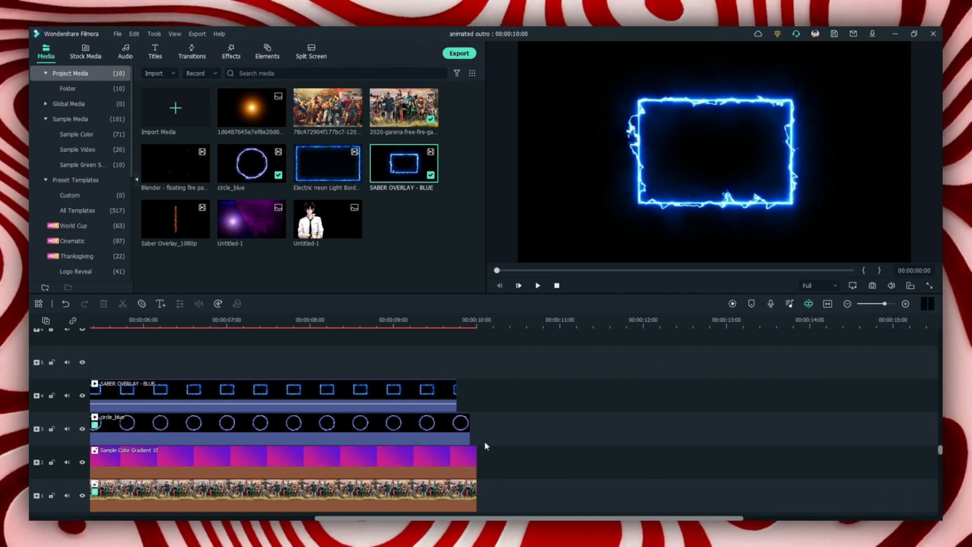
double_click(459, 420)
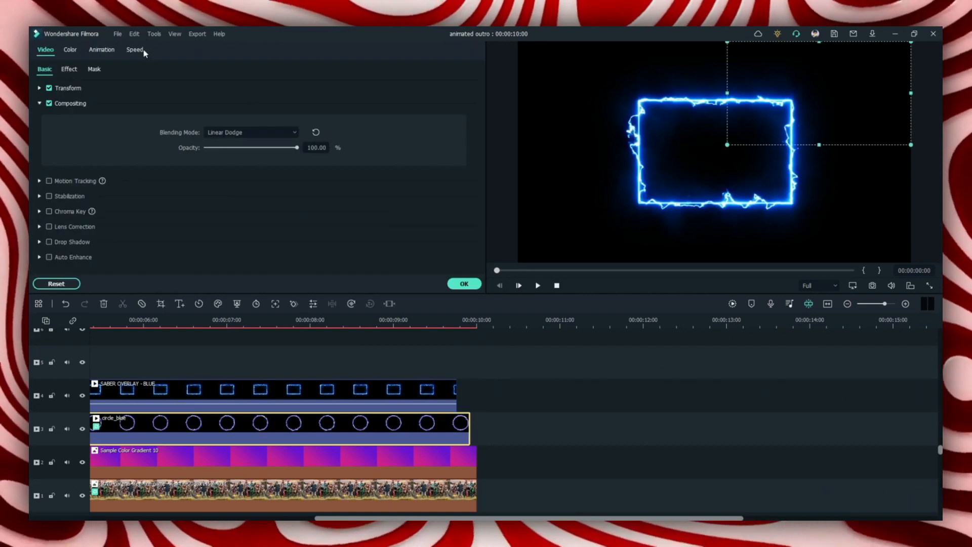
left_click(141, 49)
left_click(207, 124)
type("1000")
key("Return")
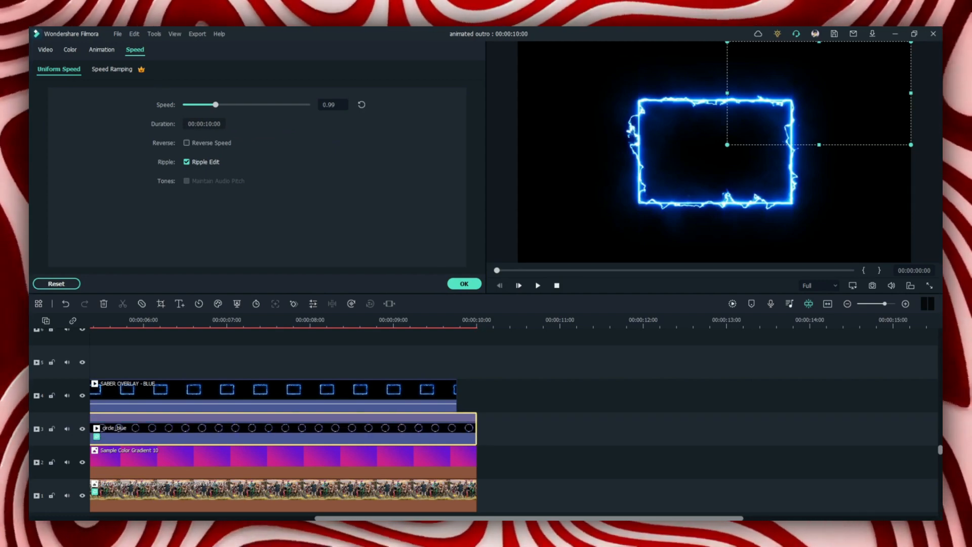
left_click(525, 412)
left_click_drag(507, 415, 485, 446)
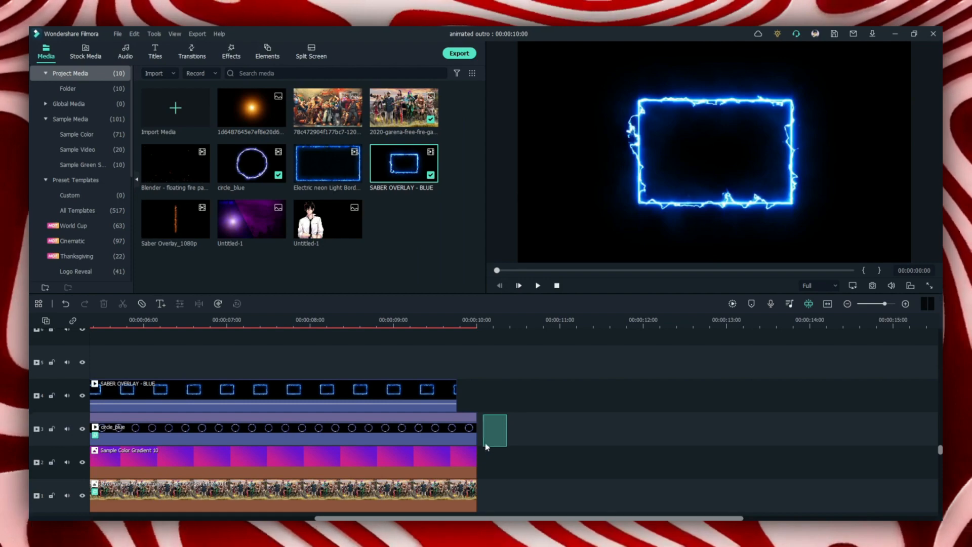
- Slow the SABER OVERLAY - BLUE clip to a duration of 00:00:10:00 so it ends with the other tracks
double_click(414, 383)
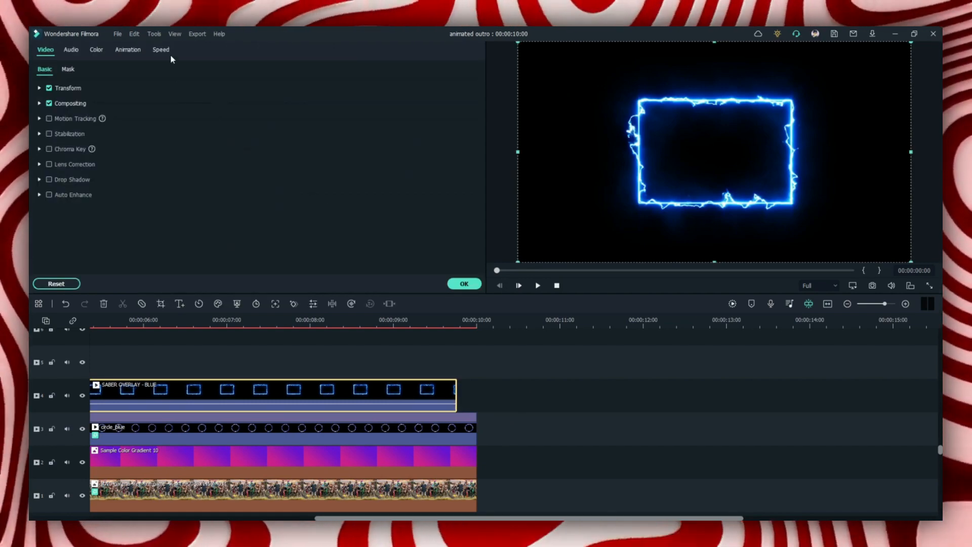
left_click(169, 52)
left_click_drag(456, 395, 479, 395)
left_click(503, 334)
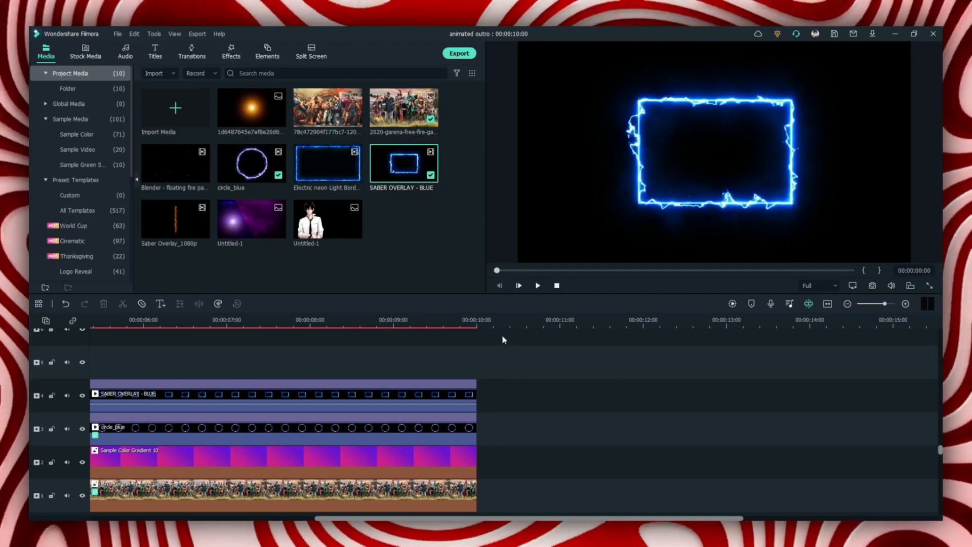
key("shift+z")
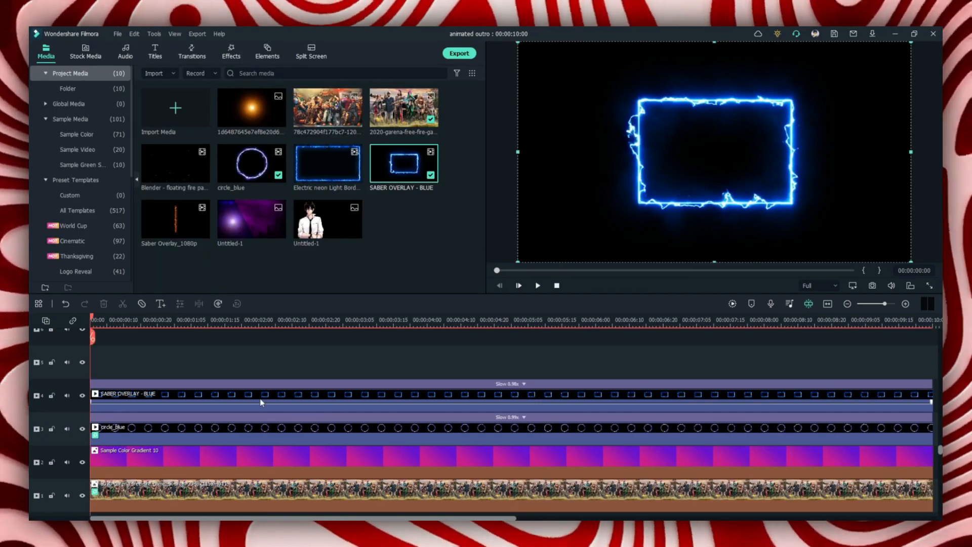
- Search the effects library for "hue" and apply Hue Shift to the SABER OVERLAY - BLUE clip
left_click(259, 400)
left_click(234, 60)
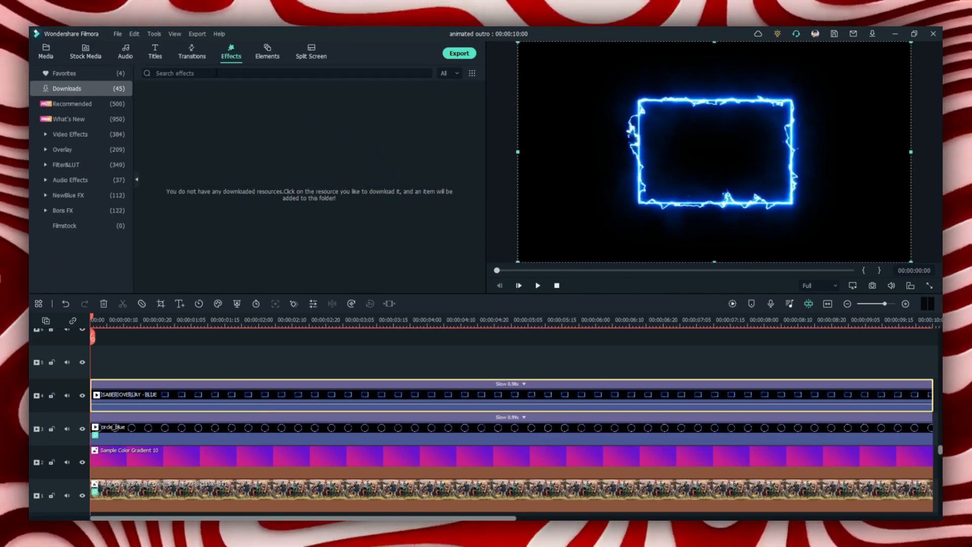
left_click(204, 76)
type("hu")
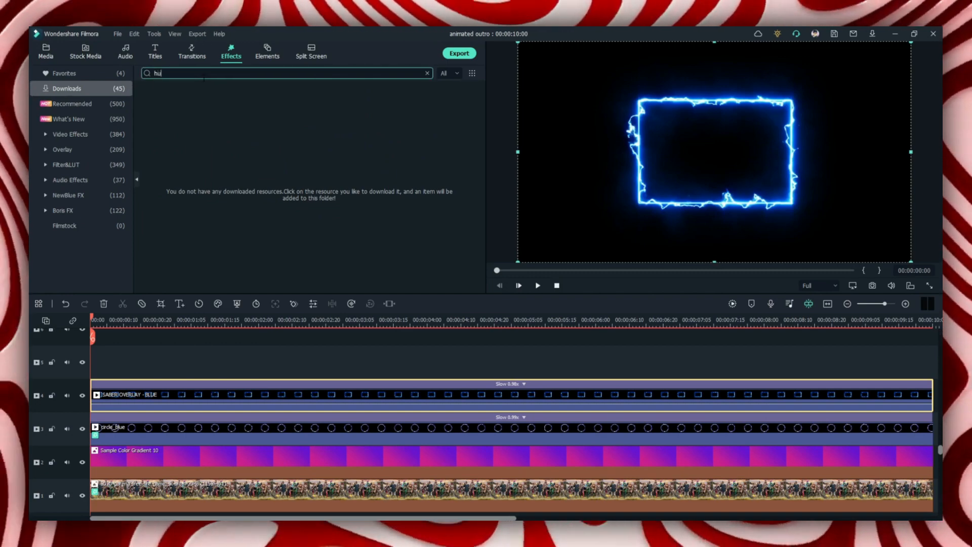
type("e")
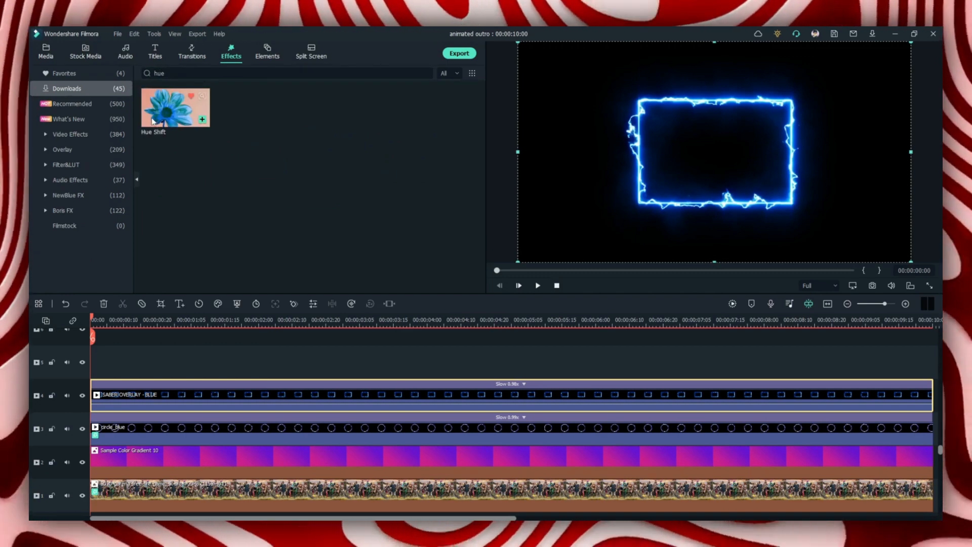
left_click_drag(176, 108, 145, 397)
- Set the Hue value of the SABER OVERLAY - BLUE clip's Hue Shift effect to 73
double_click(146, 397)
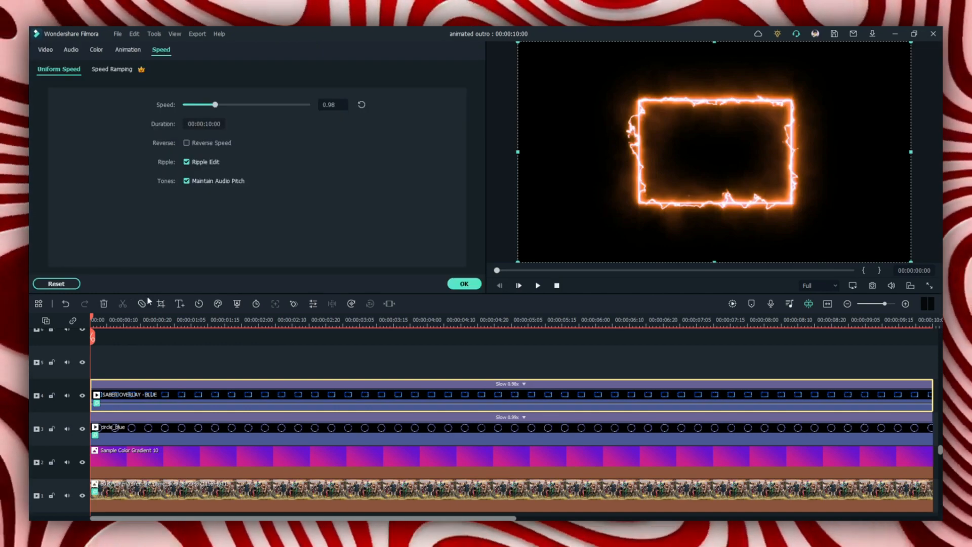
left_click(43, 50)
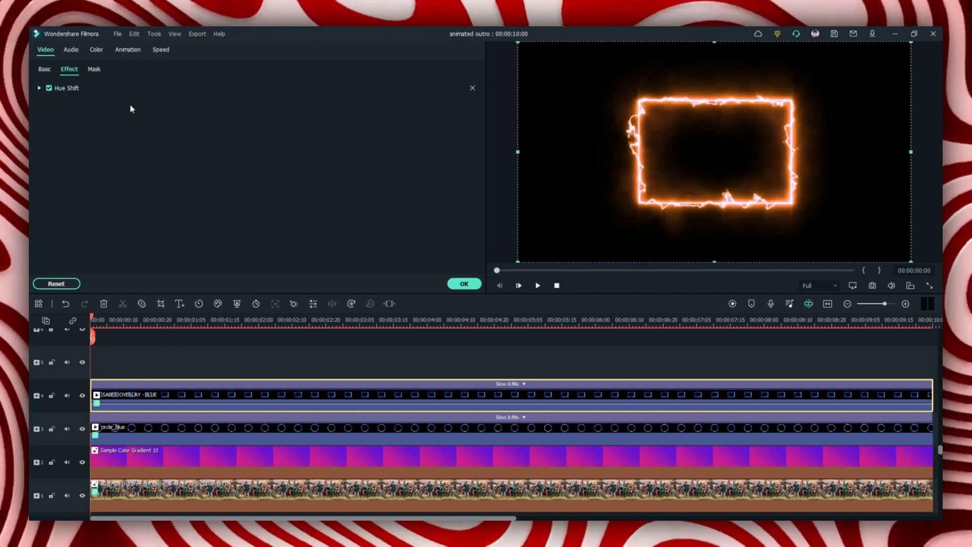
left_click(39, 88)
mouse_move(301, 110)
left_mouse_down()
mouse_move(250, 110)
mouse_move(282, 114)
left_mouse_up()
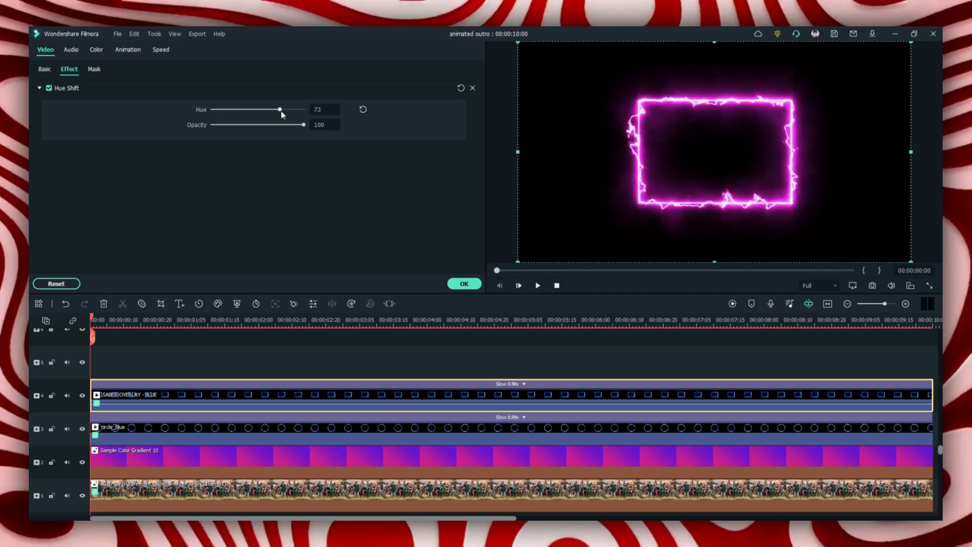
- Set the SABER OVERLAY - BLUE clip's blending mode to Linear Dodge
left_click(45, 68)
left_click(39, 104)
left_click(250, 132)
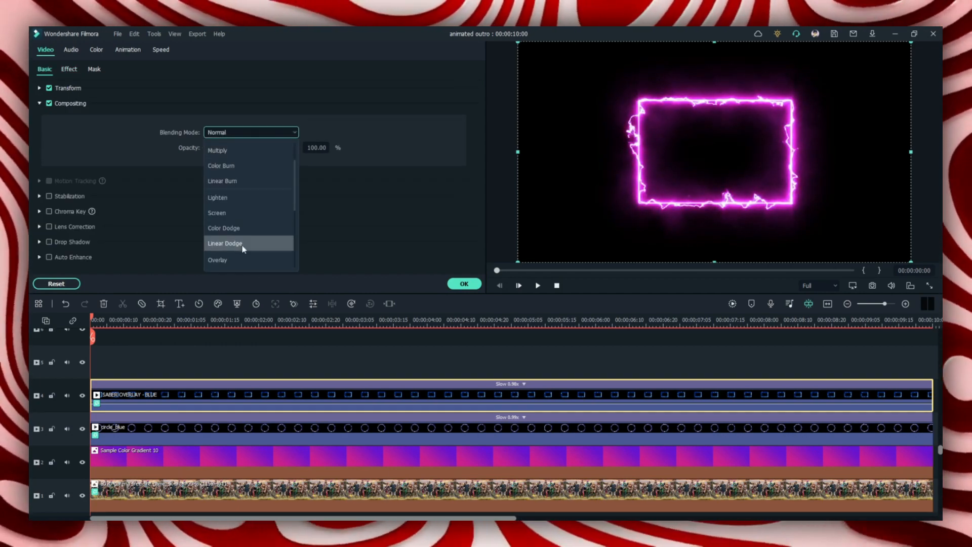
left_click(233, 245)
- Move the glowing rectangle below the circle in the video frame and enlarge it slightly
left_click_drag(659, 119, 748, 179)
left_click_drag(627, 201, 611, 200)
mouse_move(702, 188)
left_mouse_down()
mouse_move(734, 187)
mouse_move(719, 181)
left_mouse_up()
left_click_drag(626, 104, 603, 97)
left_click_drag(701, 176, 699, 172)
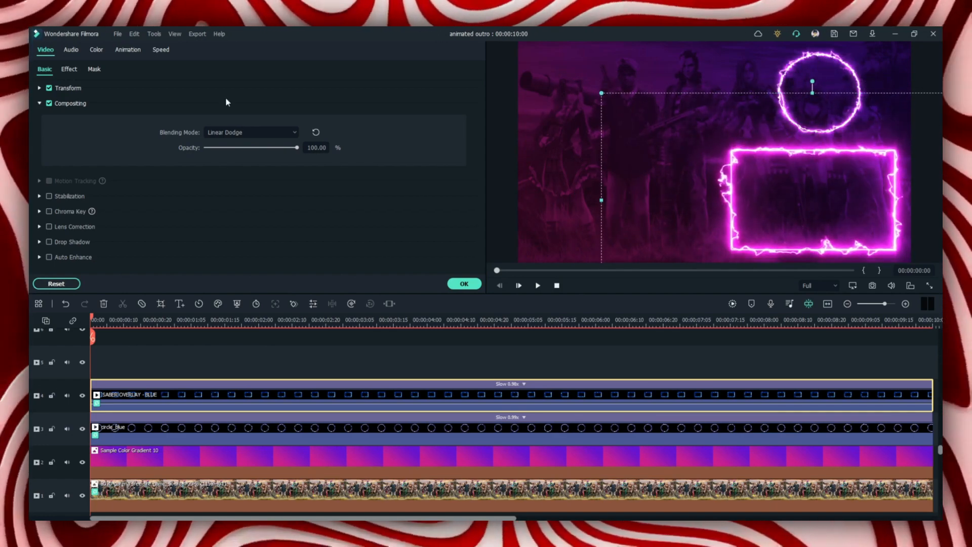
- Set the rectangle overlay's Hue to 65, then shrink it slightly and center it under the circle
left_click(70, 71)
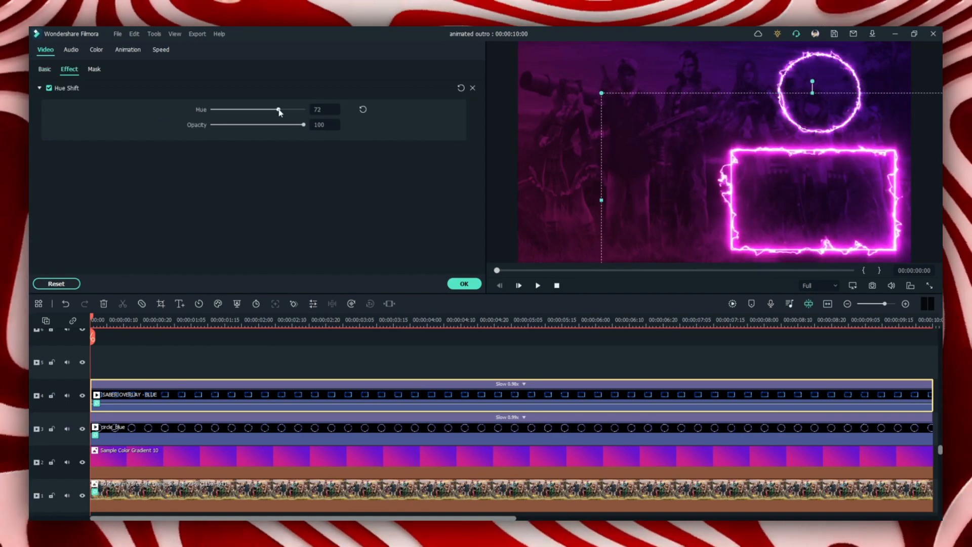
left_click_drag(279, 109, 269, 109)
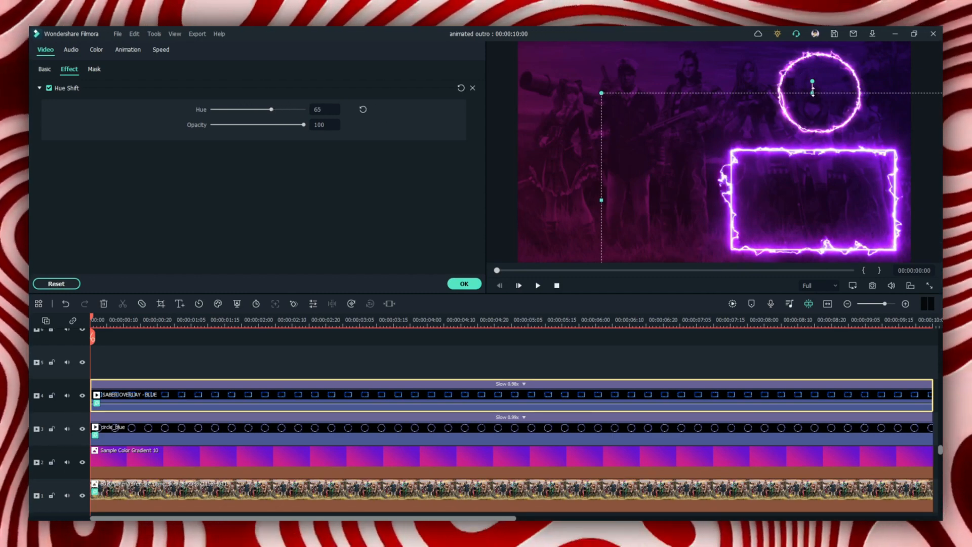
left_click_drag(814, 92, 811, 94)
left_click_drag(601, 201, 612, 201)
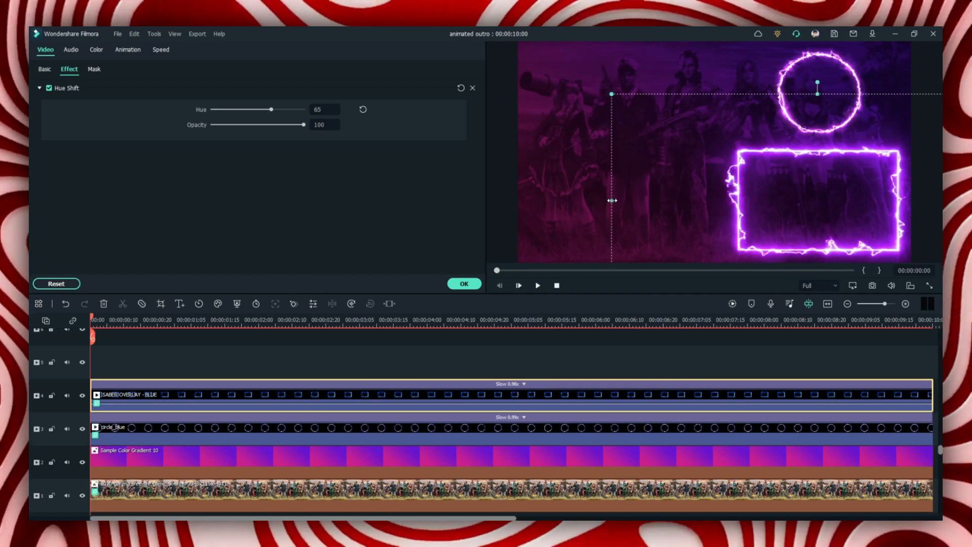
left_click_drag(821, 203, 818, 205)
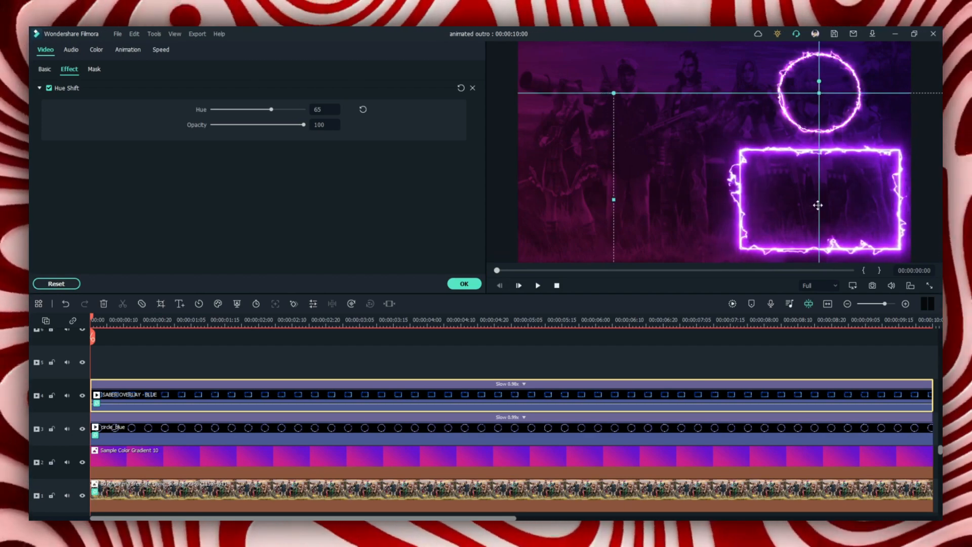
left_click(464, 283)
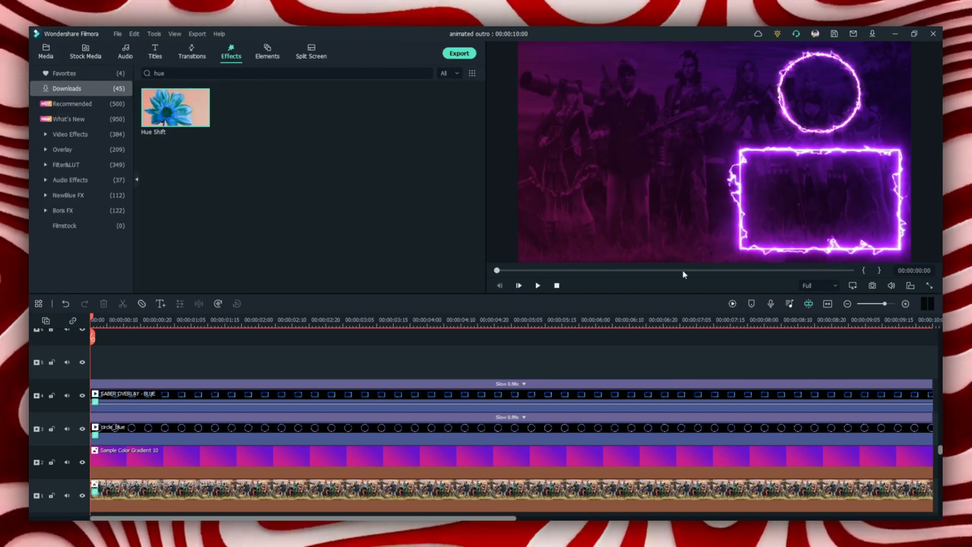
- Play the start of the outro to preview both glowing overlays, and return to the project media
key("space")
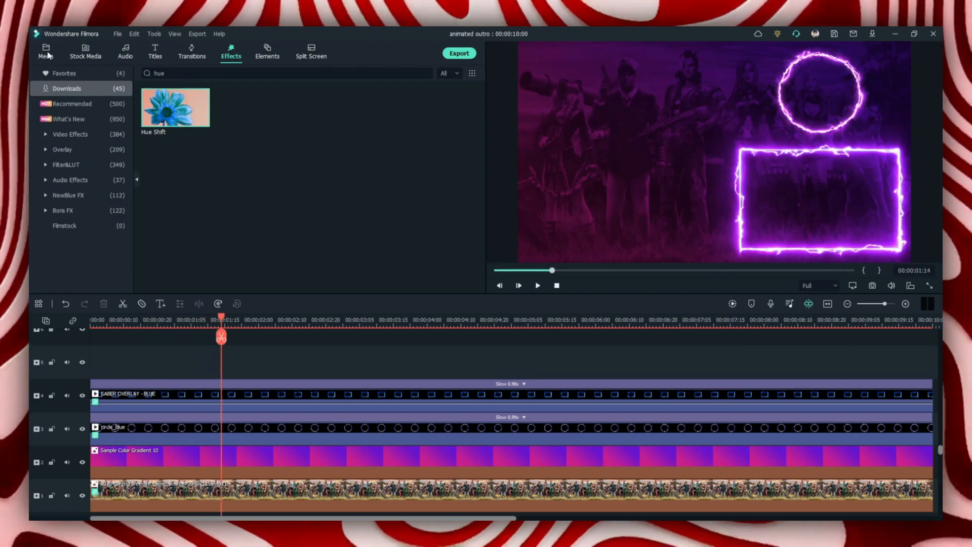
left_click(46, 52)
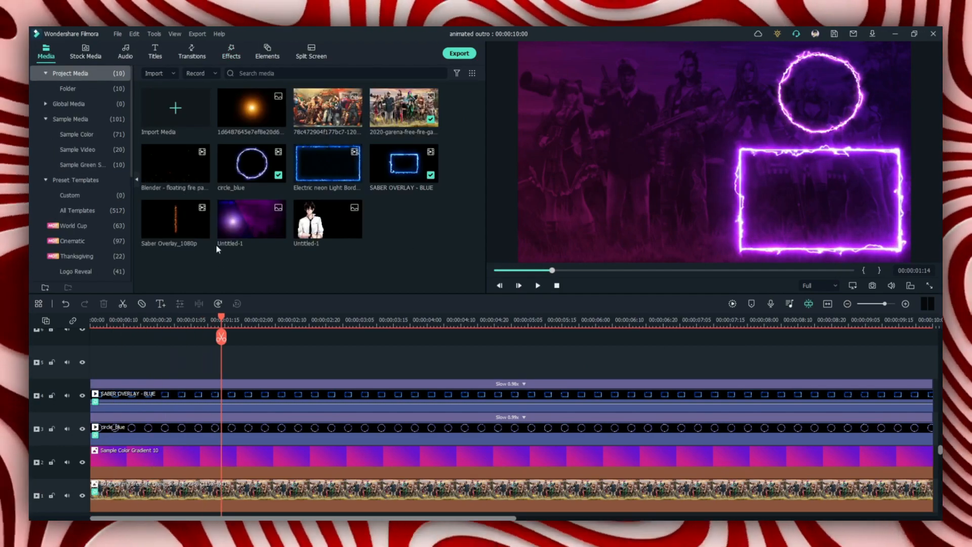
- Add the Saber Overlay_1080p clip at the start of the track above SABER OVERLAY - BLUE and apply the Hue Shift effect to it
left_click_drag(166, 215, 91, 361)
left_click_drag(491, 326, 450, 327)
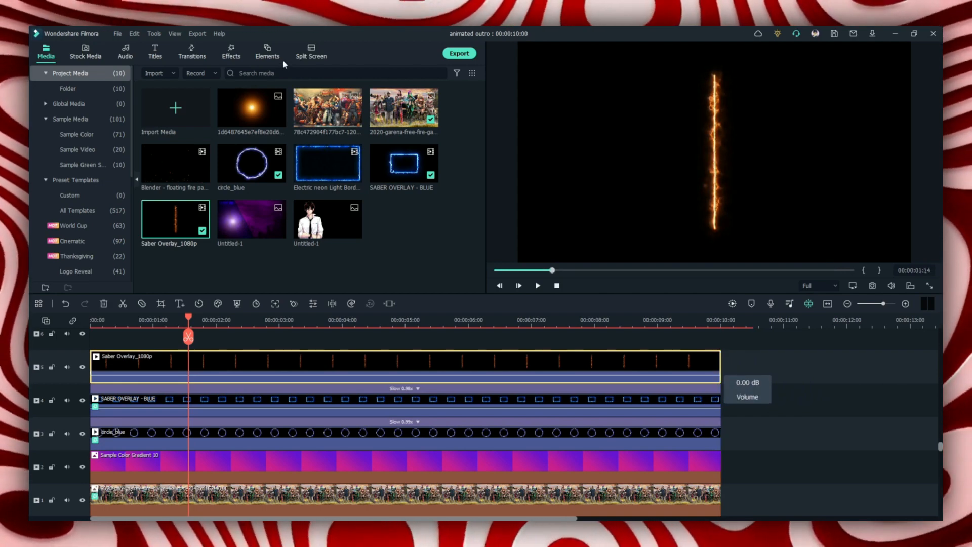
left_click(231, 51)
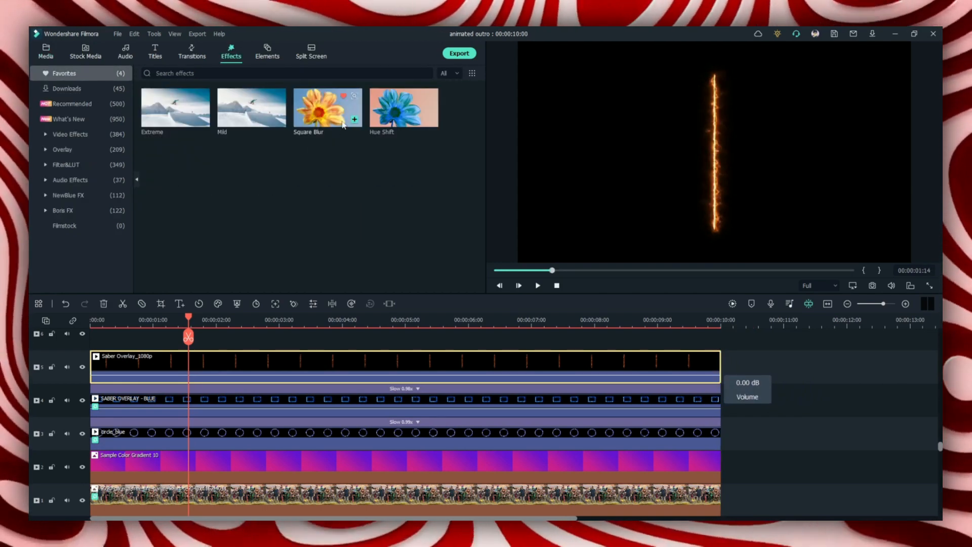
left_click_drag(404, 108, 226, 360)
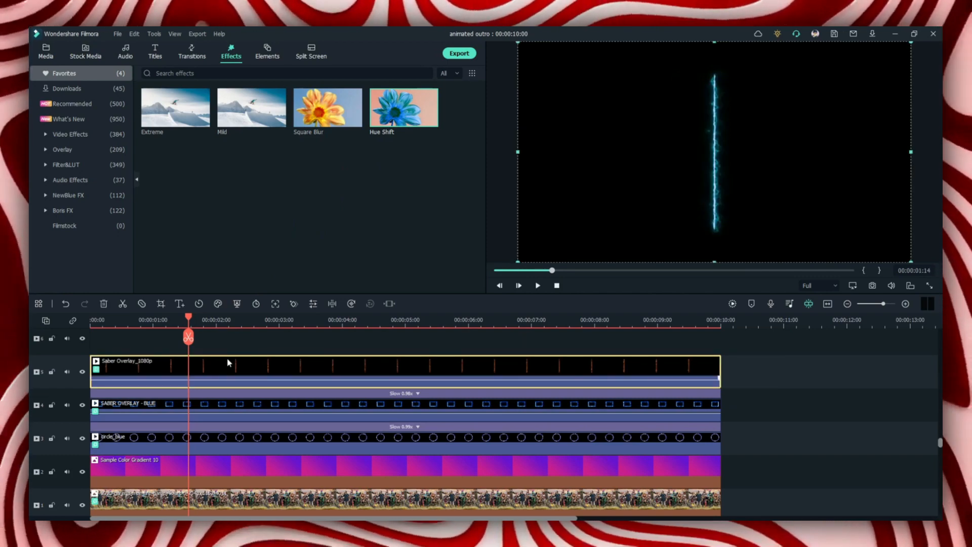
- Set the Saber Overlay_1080p clip's Hue to 20 and its blending mode to Linear Dodge
double_click(226, 360)
left_click(69, 68)
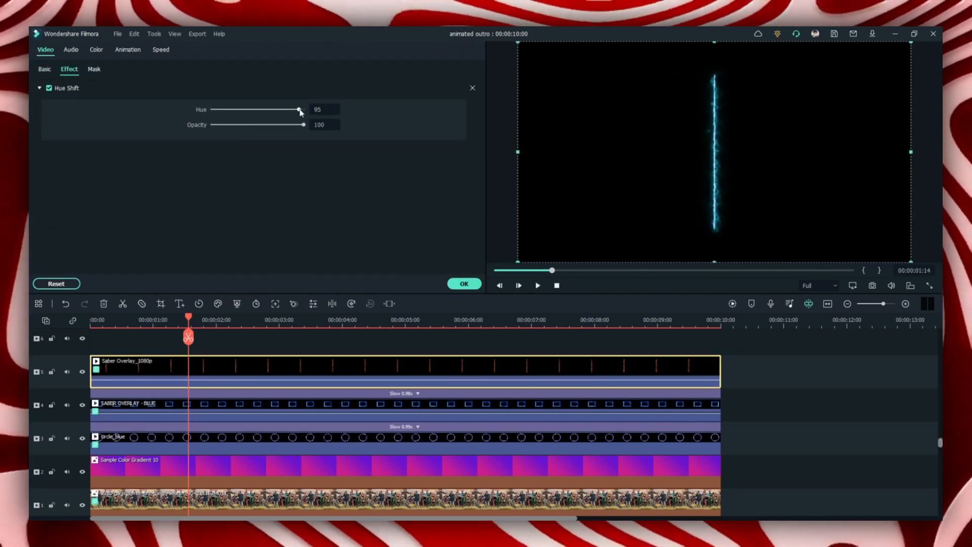
left_click_drag(297, 112, 231, 117)
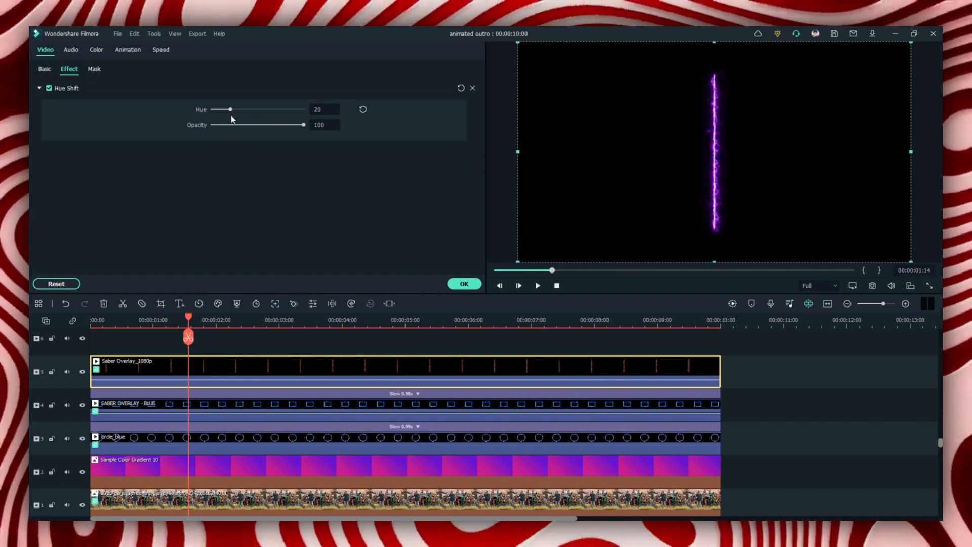
left_click(44, 69)
left_click(238, 132)
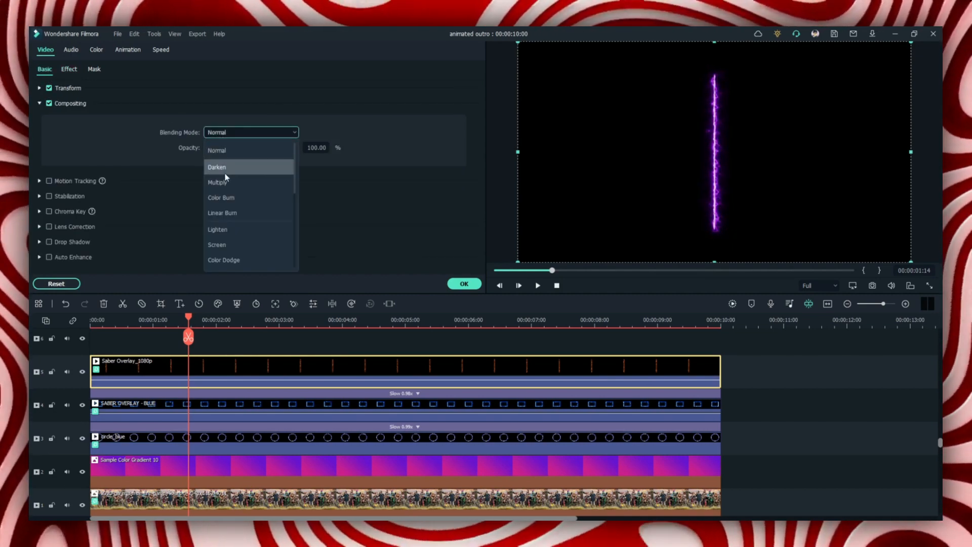
left_click(223, 245)
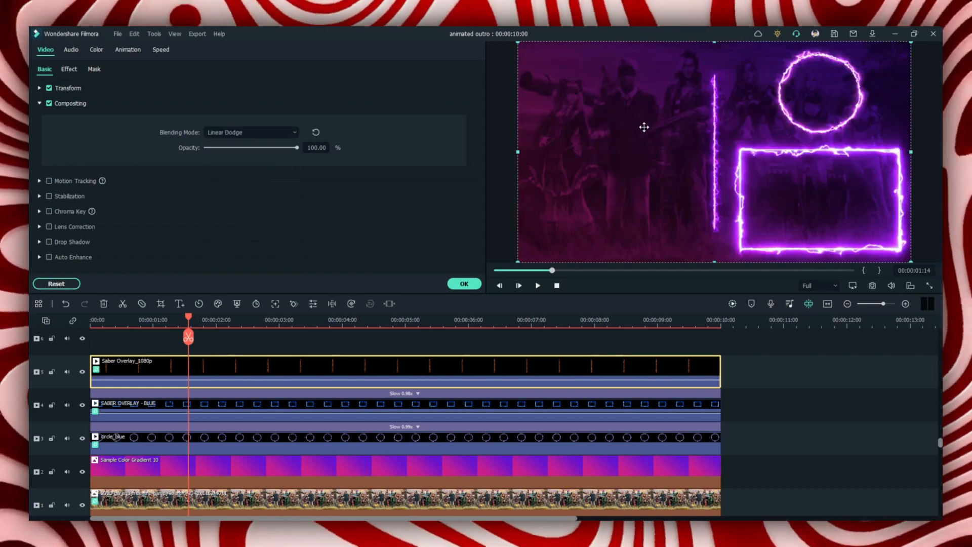
- Rotate the glowing line to 151.88°, scale it to 177% and place it at X -134.2, Y -0.2
left_click_drag(628, 126, 589, 128)
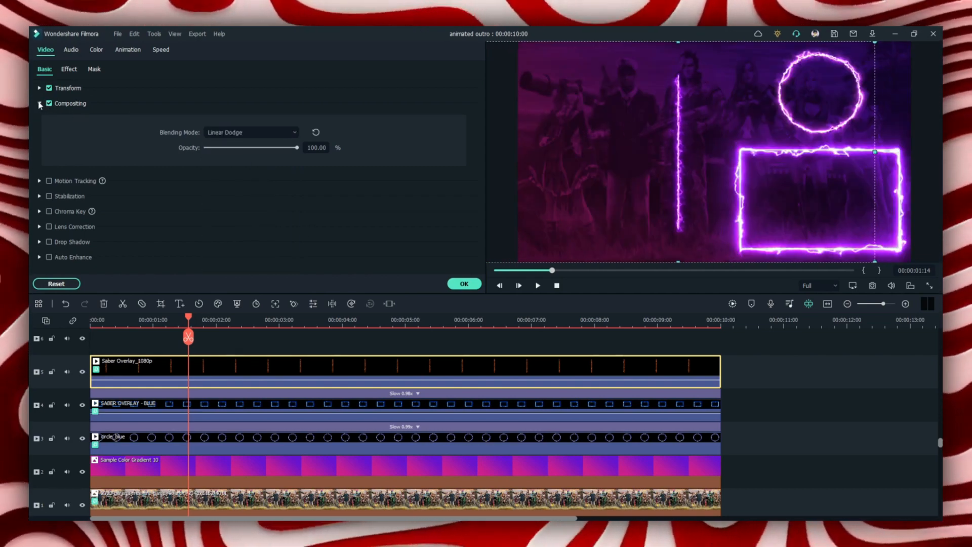
left_click(40, 102)
left_click(40, 87)
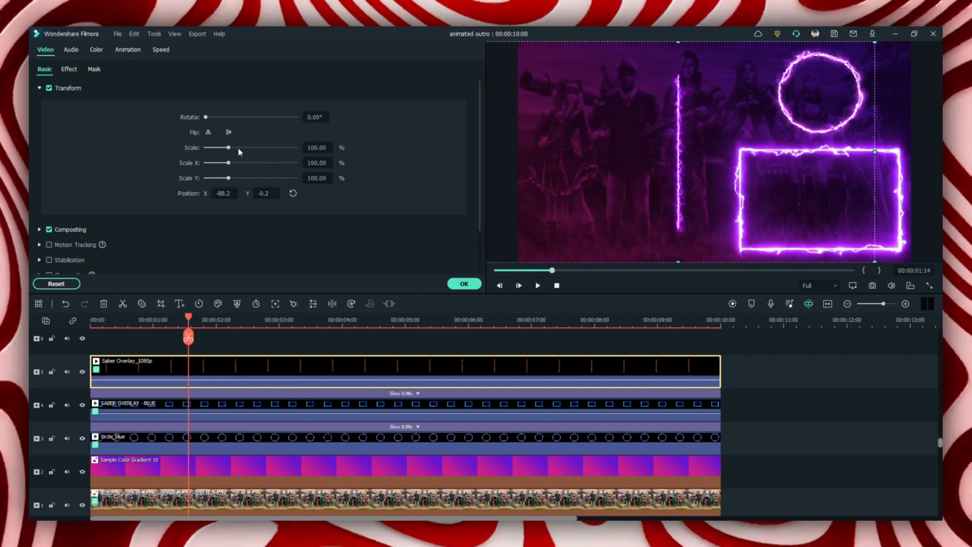
left_click_drag(269, 117, 244, 149)
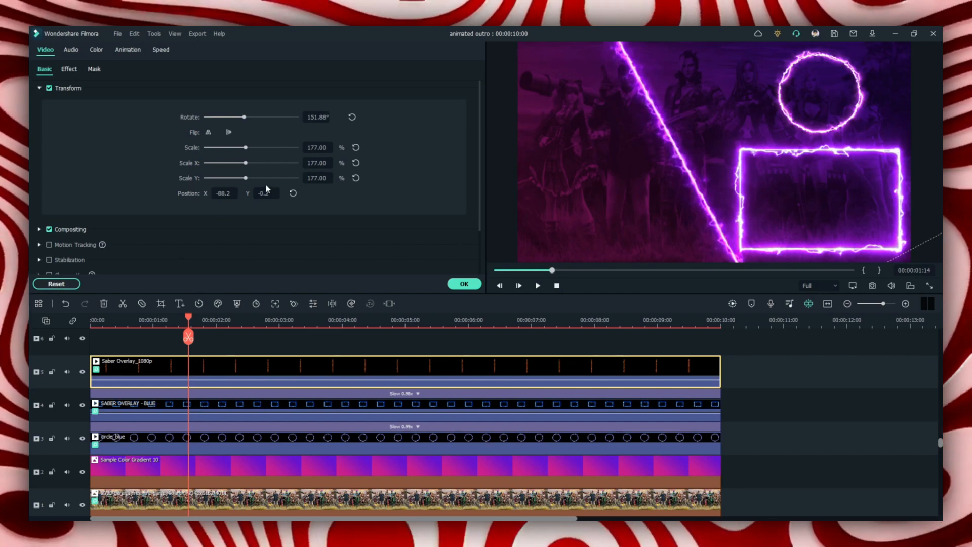
left_click_drag(223, 193, 201, 193)
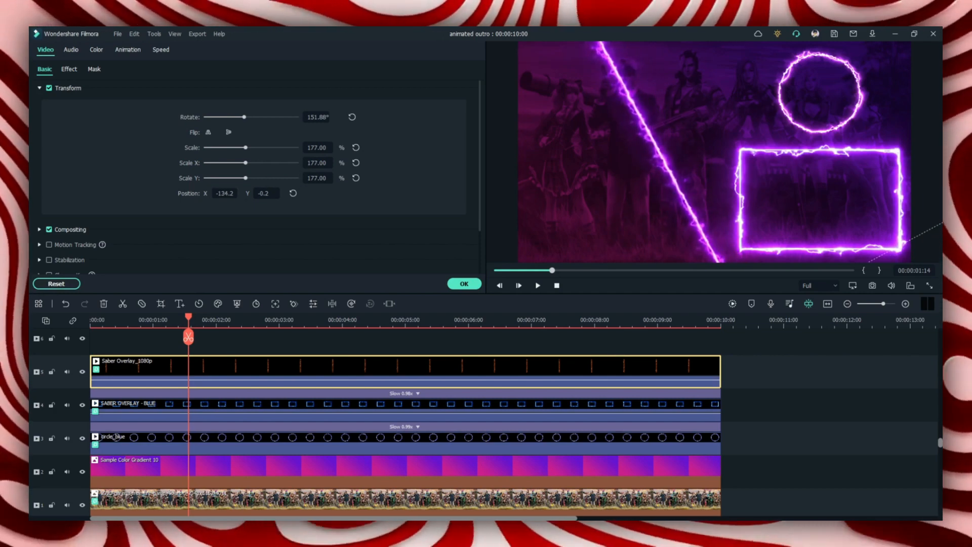
left_click(464, 284)
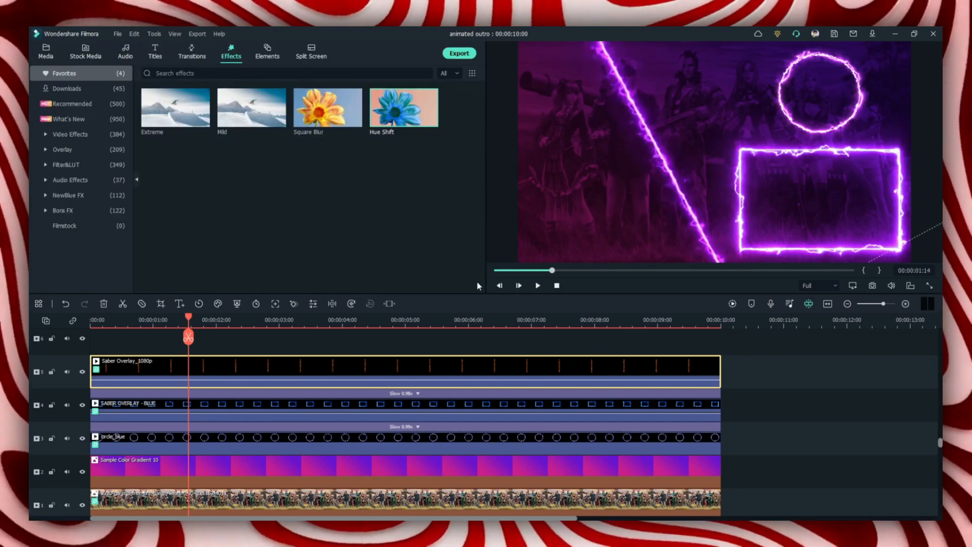
- Return to the project media and play the outro to preview the slanted glowing line
left_click(773, 386)
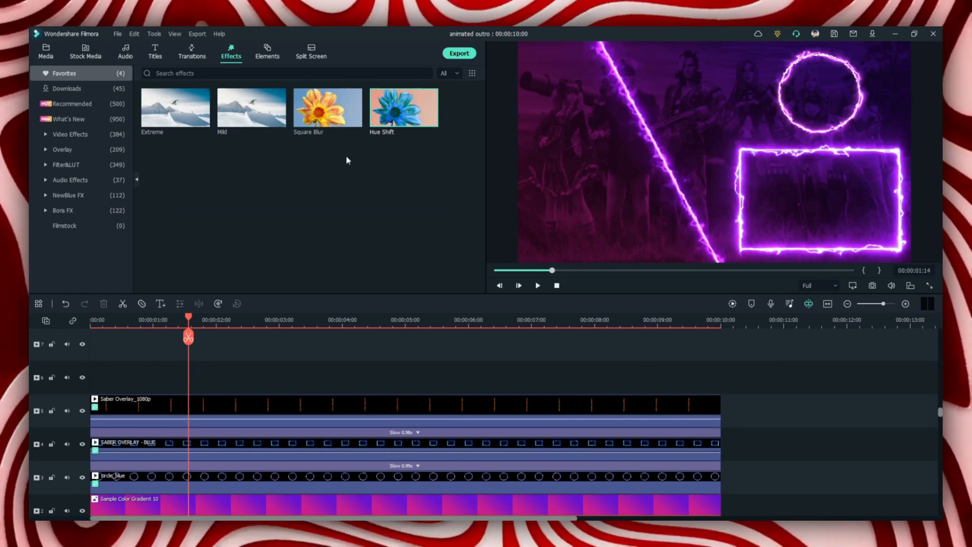
left_click(48, 53)
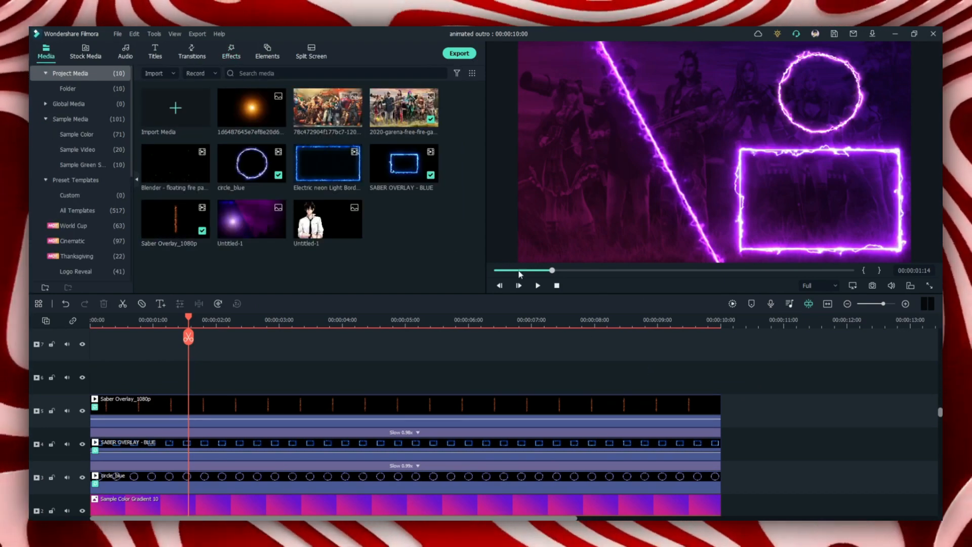
key("space")
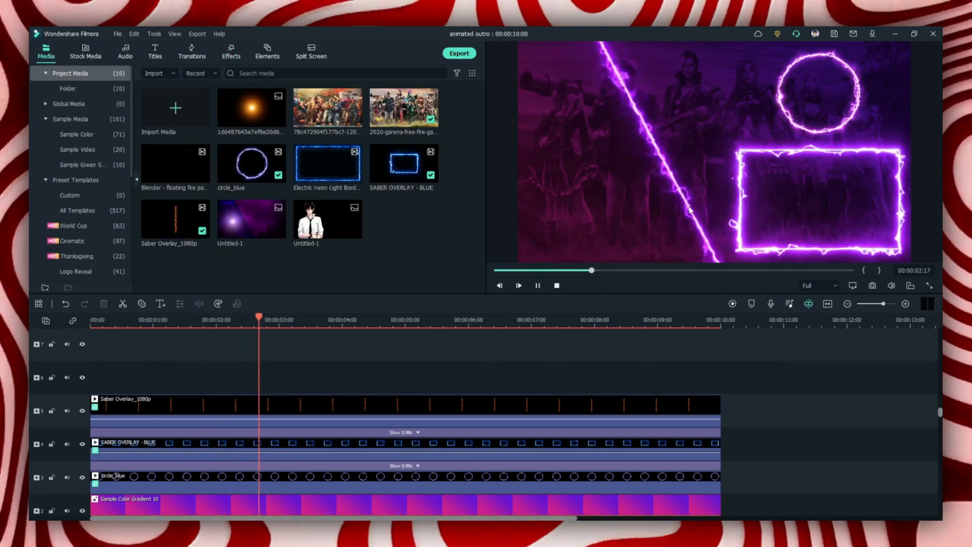
- Add the white-shirted character image on the track above Saber Overlay_1080p and extend it to 10 seconds
left_click_drag(302, 246, 88, 378)
left_click_drag(396, 374, 722, 412)
left_click(385, 319)
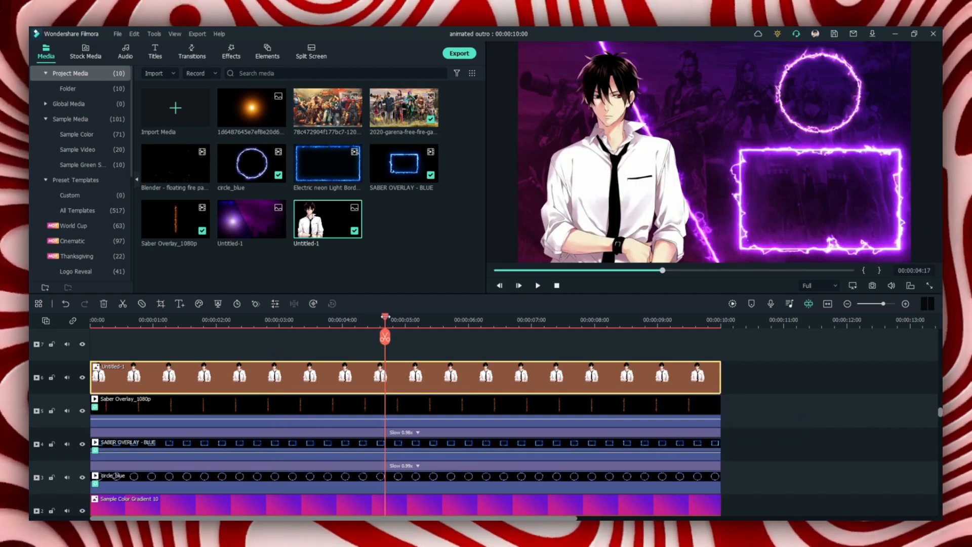
- Apply the Mild effect to the character image and play the outro to preview its shake
left_click(231, 51)
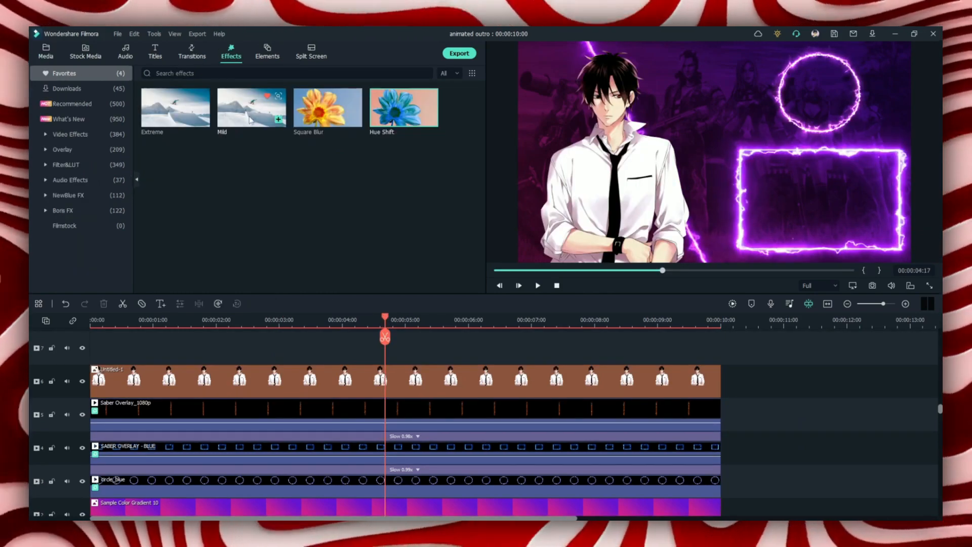
left_click_drag(249, 119, 303, 380)
left_click(519, 285)
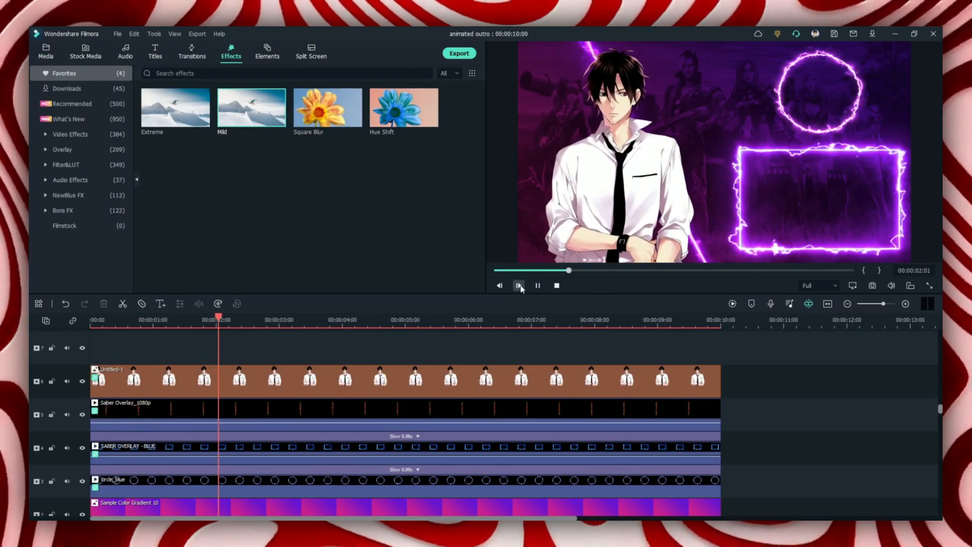
- Set the character image's Mild effect to Frequency 2.94, Position X 0.04 and Position Y 0.14, previewing the motion
double_click(511, 378)
left_click(70, 69)
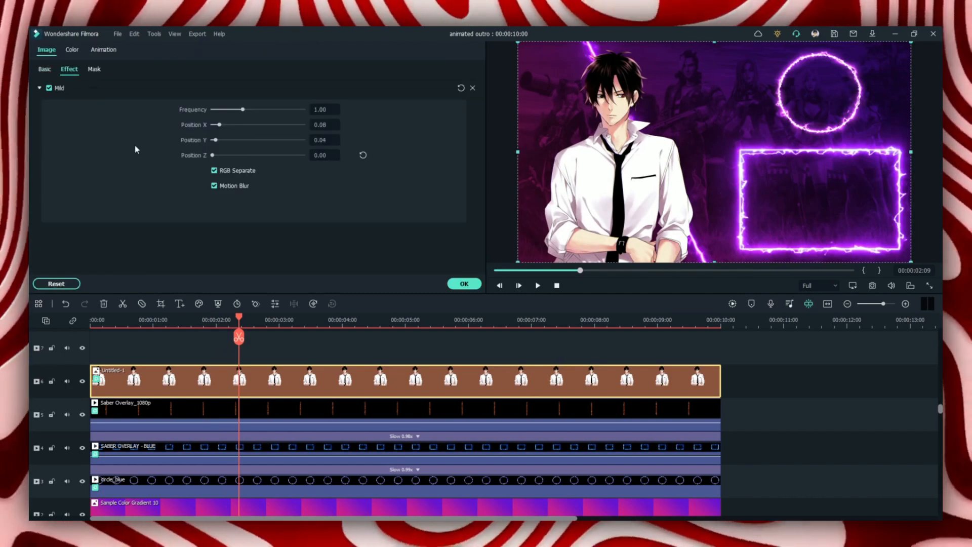
key("space")
left_click_drag(215, 140, 225, 140)
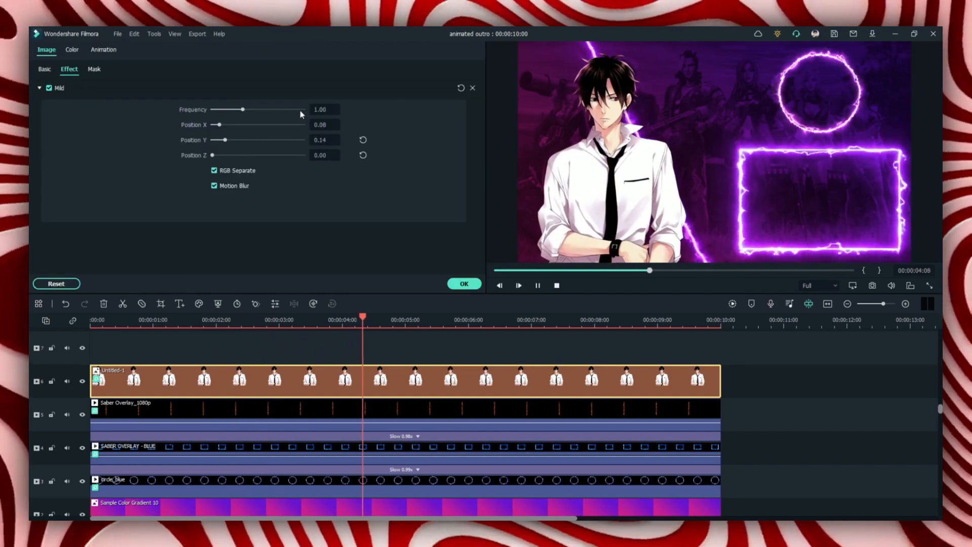
left_click(301, 110)
left_click(216, 125)
left_click(537, 285)
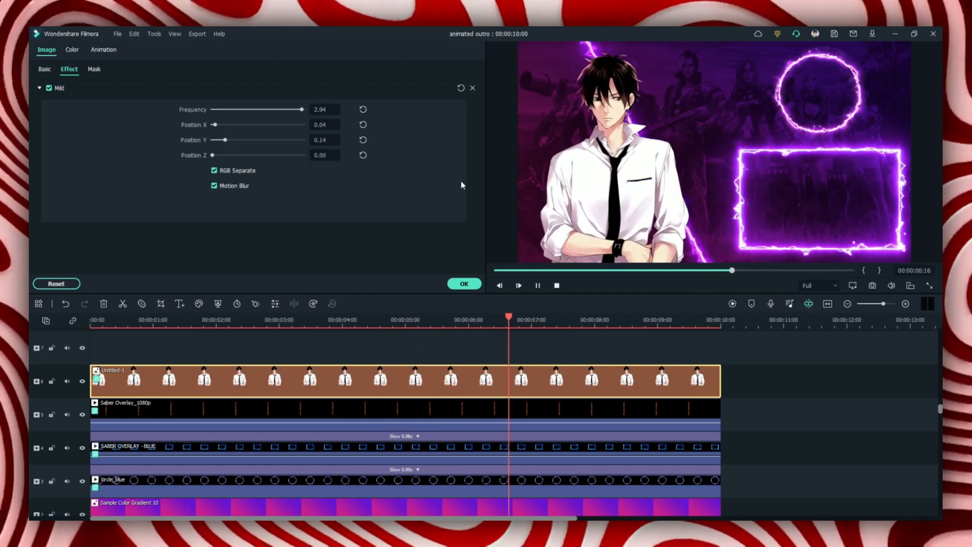
- Set the Mild effect's Position X to 0.00 and Position Z to 2.97, and apply the settings
left_click(216, 125)
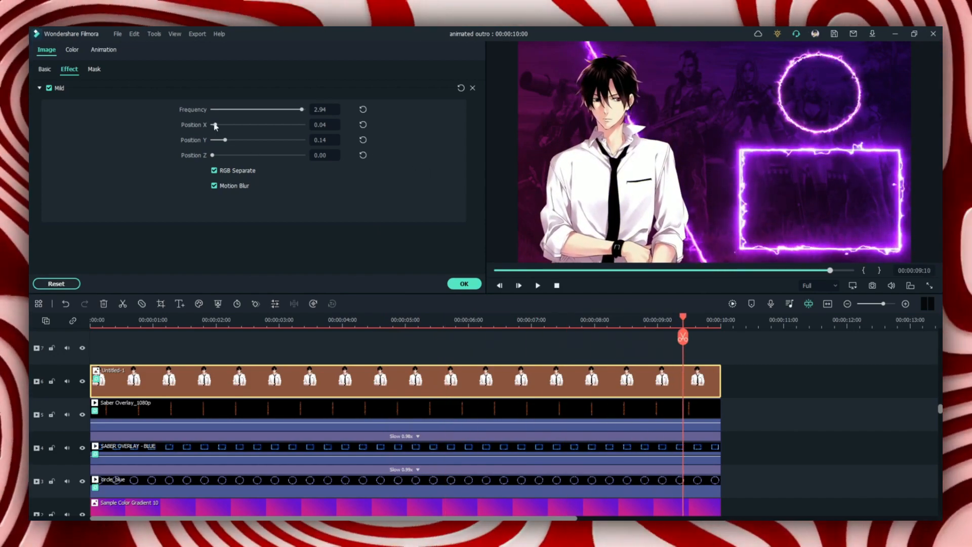
left_click(218, 155)
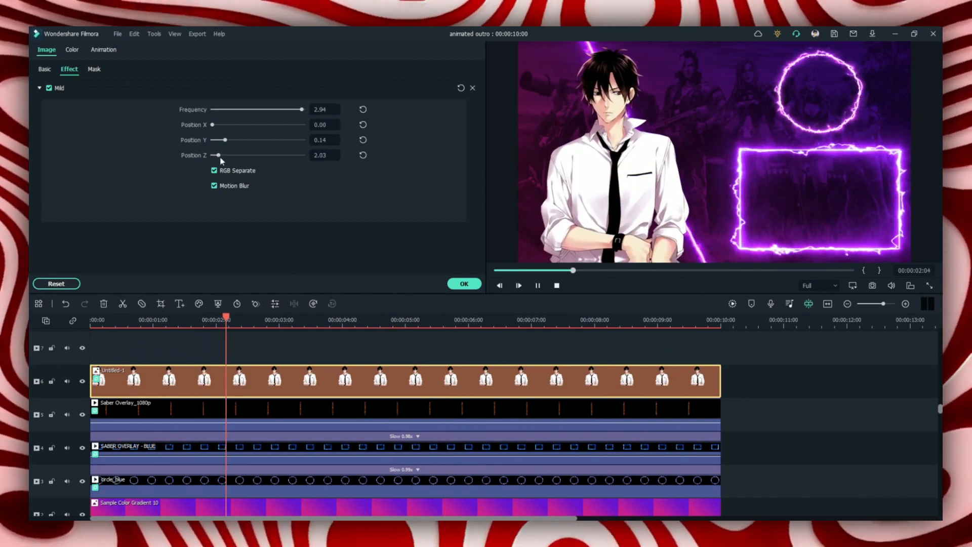
left_click(222, 155)
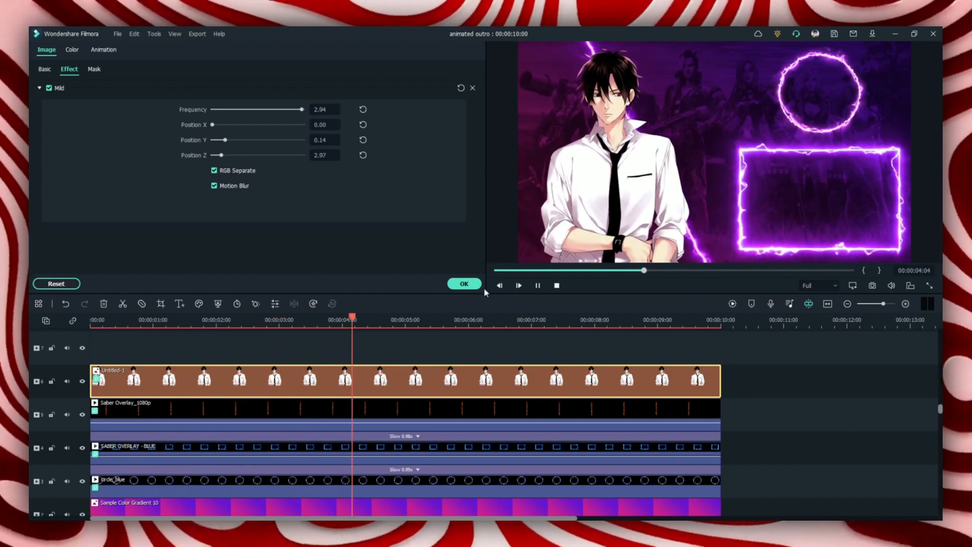
left_click(464, 283)
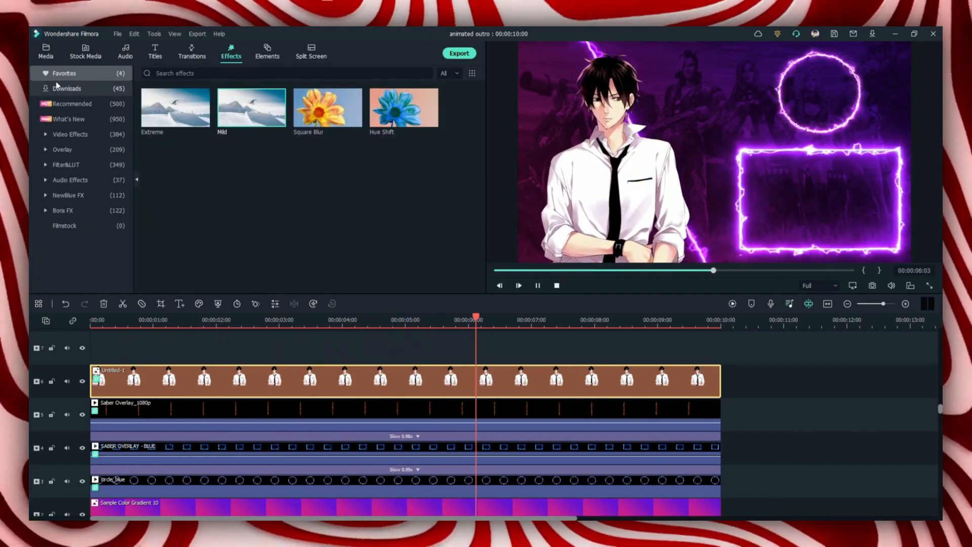
- Add the Blender - floating fire particles clip on the track above the character image and trim it to 10 seconds
left_click(46, 51)
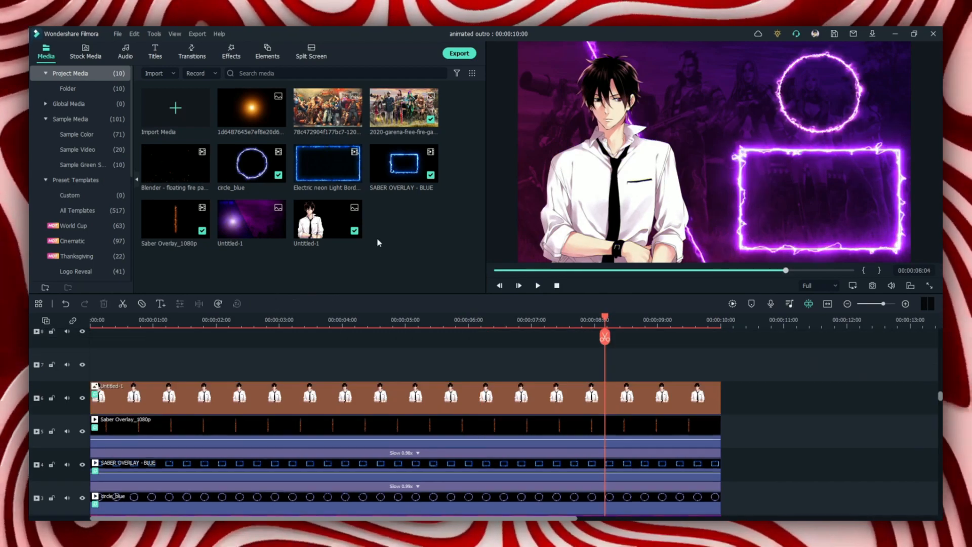
left_click_drag(178, 174, 96, 369)
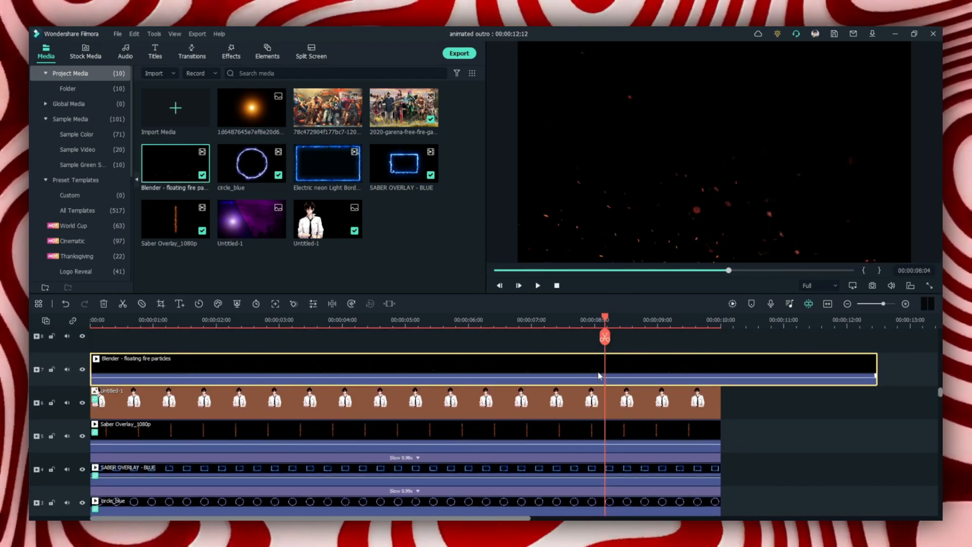
left_click_drag(874, 368, 770, 392)
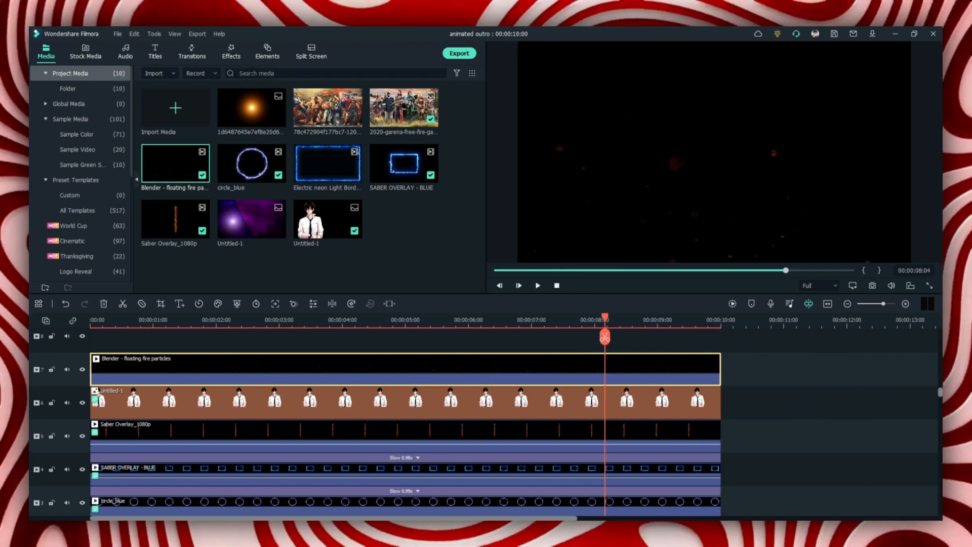
- Apply the Hue Shift effect to the floating fire particles clip and set its Hue to 26
left_click(231, 52)
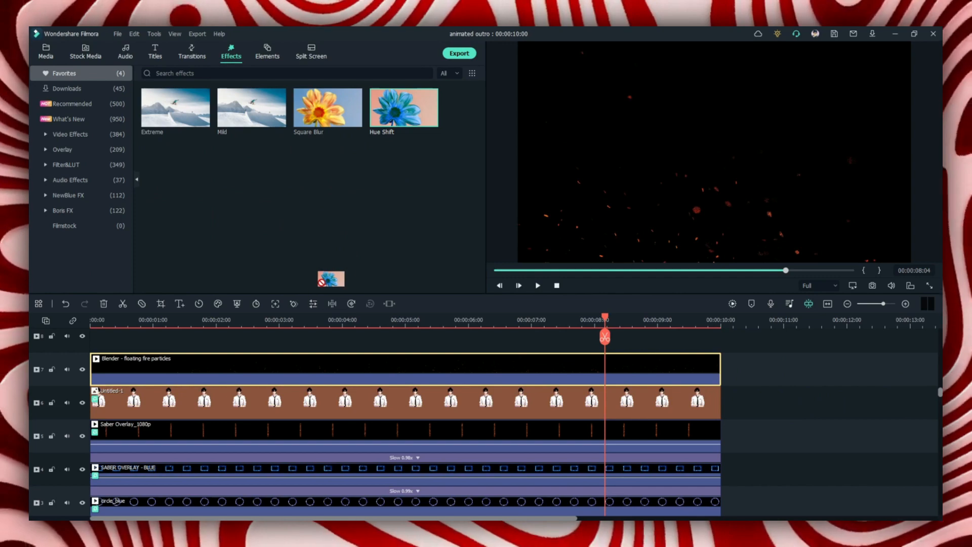
left_click_drag(324, 280, 282, 373)
double_click(282, 372)
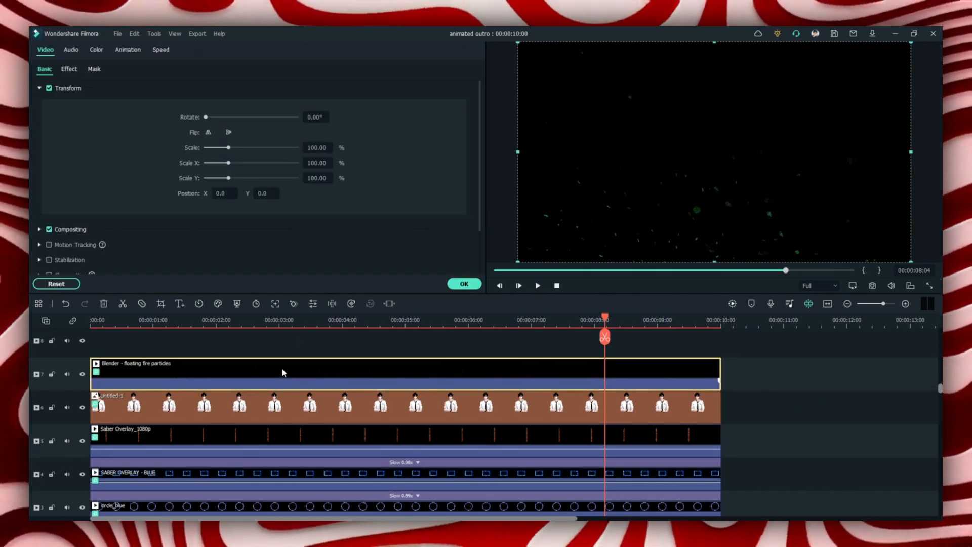
left_click(68, 69)
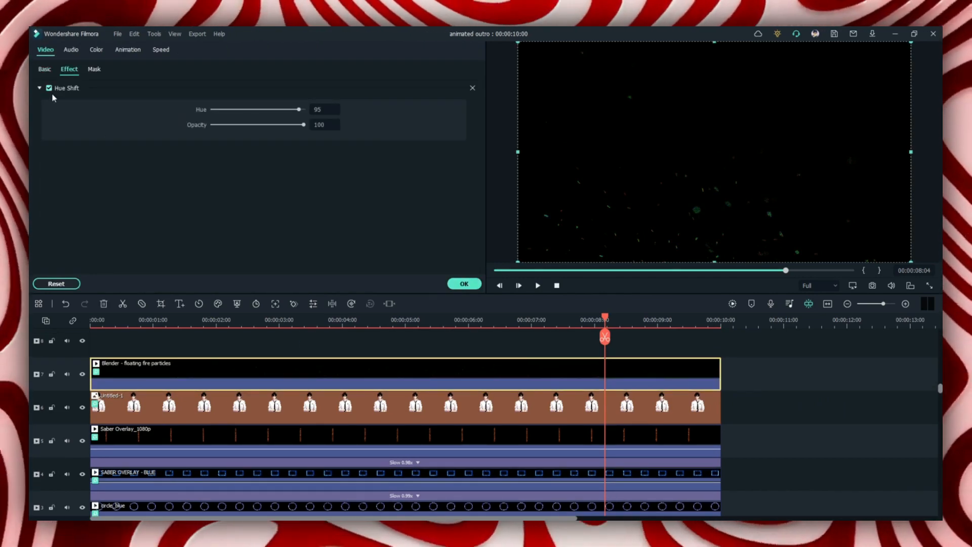
left_click(363, 323)
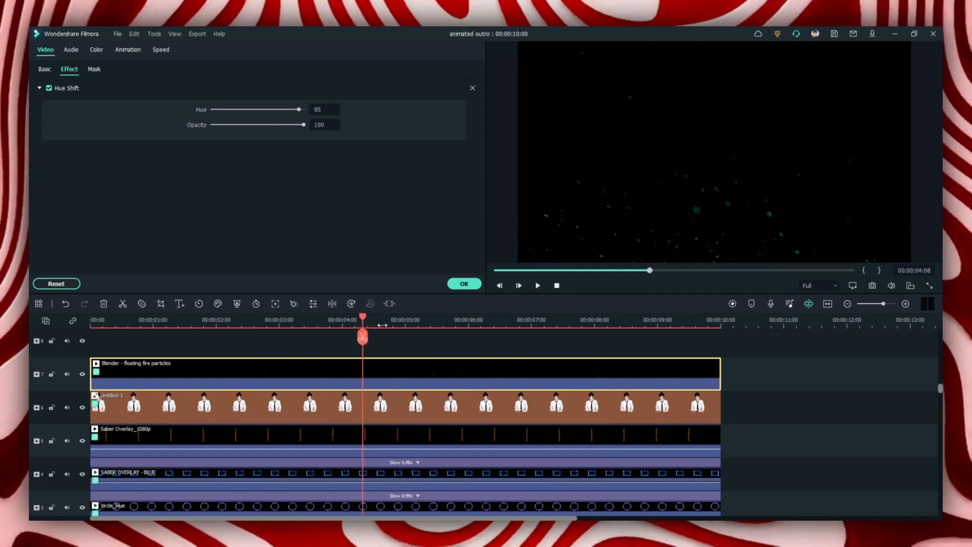
left_click(411, 321)
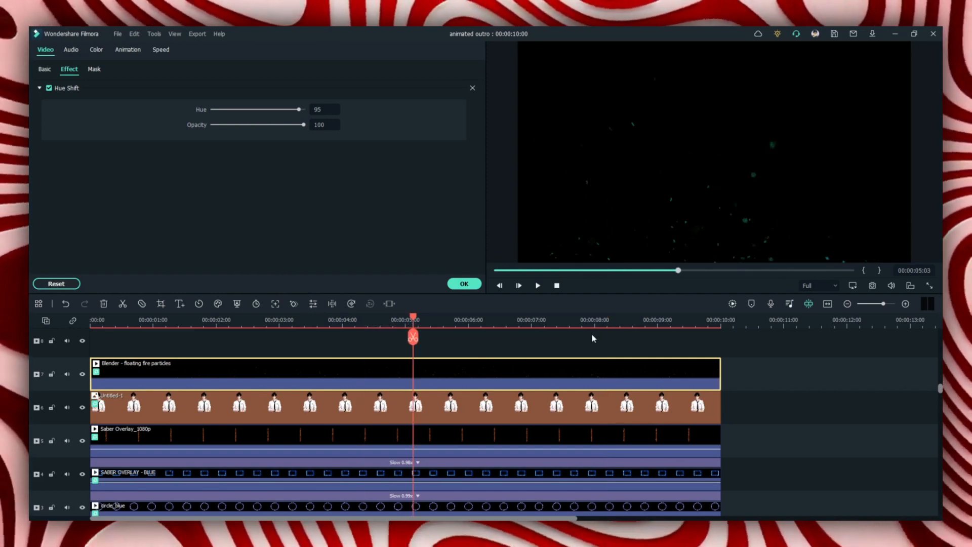
left_click(627, 326)
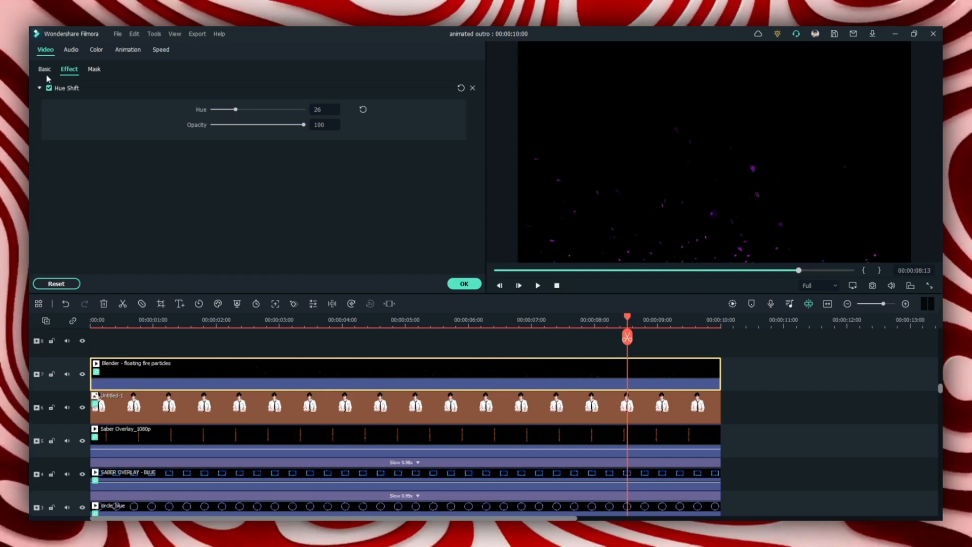
- Set the floating fire particles clip's blending mode to Linear Dodge and preview the outro from near its start
left_click(45, 69)
left_click(39, 88)
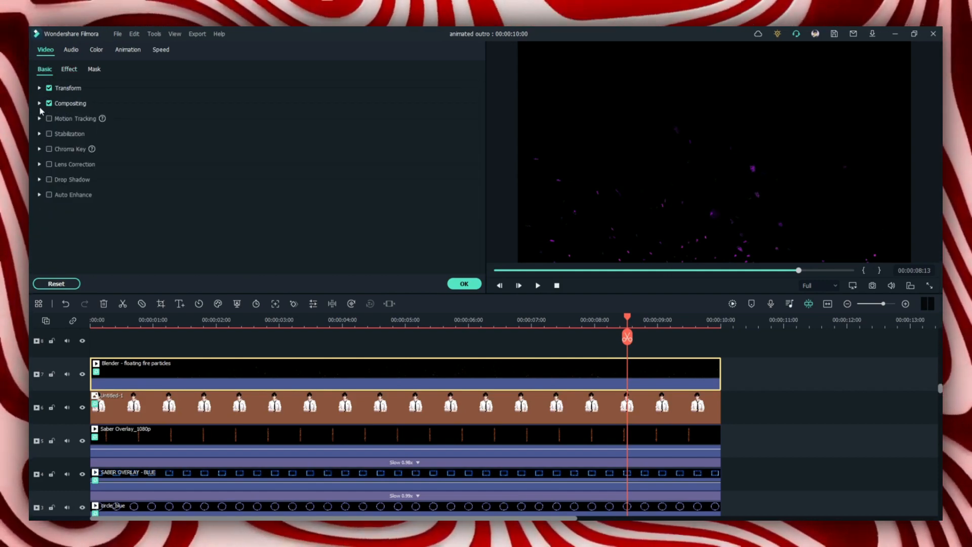
left_click(40, 104)
left_click(239, 132)
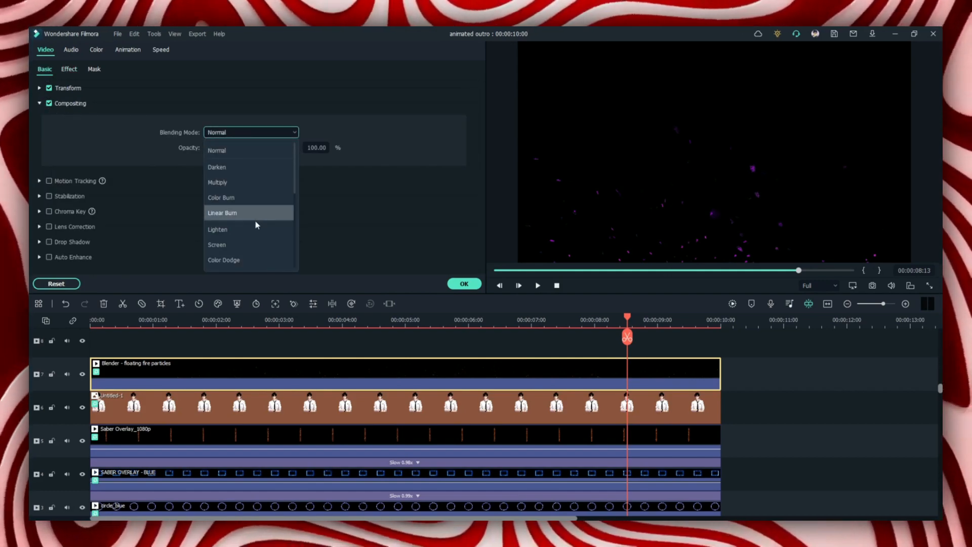
scroll(254, 220, "down", 2)
left_click(225, 198)
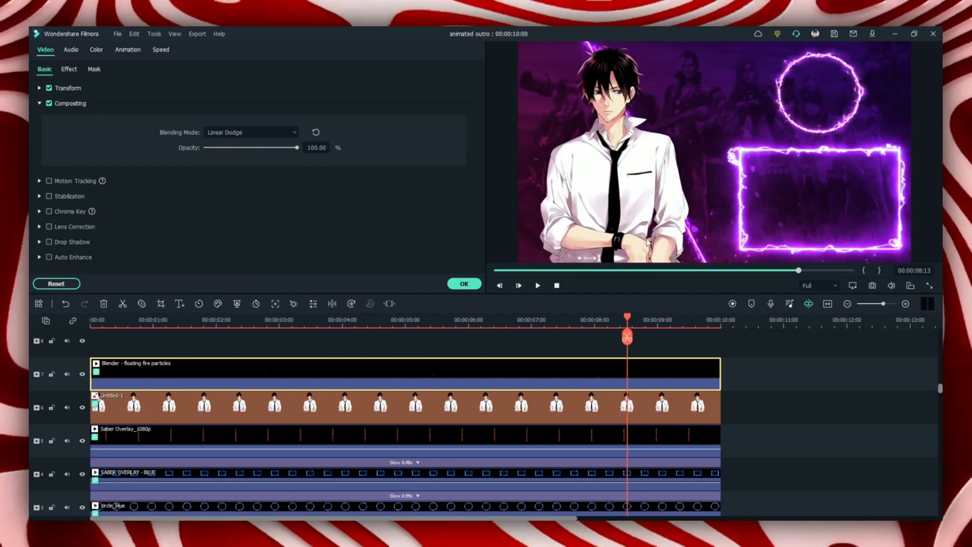
left_click(107, 318)
key("space")
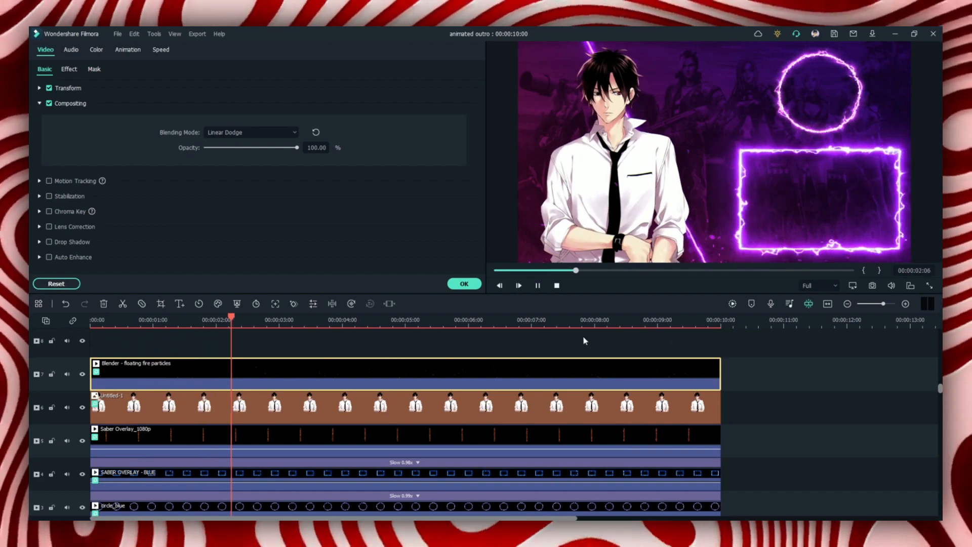
left_click(518, 341)
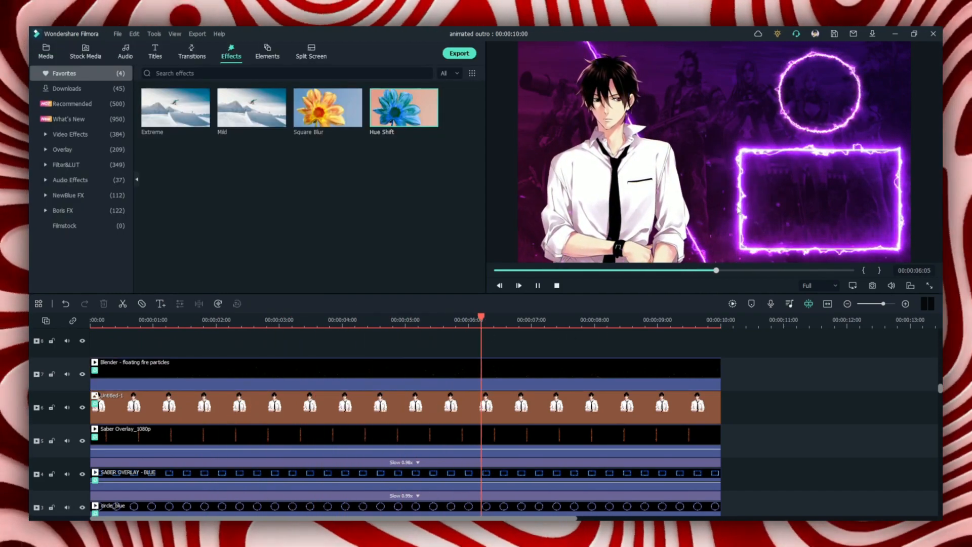
left_click(44, 50)
key("space")
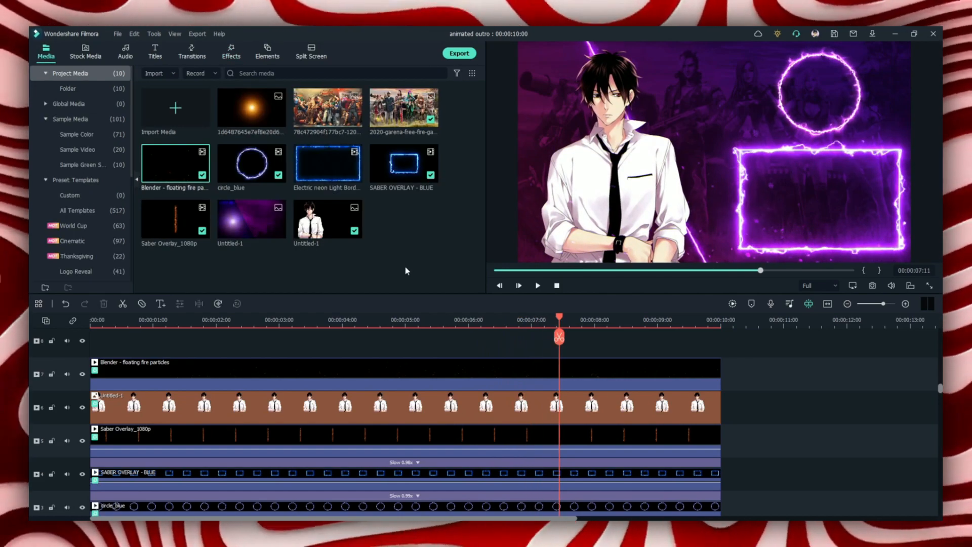
- Enable a black drop shadow on the character image toward its lower left, with Distance 9, Blur 7 and Opacity 44, and preview it
double_click(292, 405)
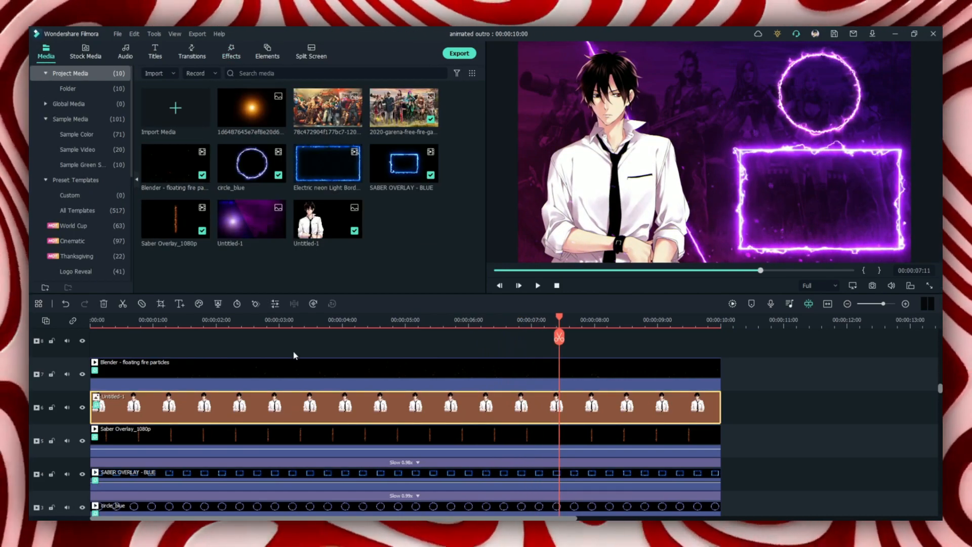
left_click(66, 212)
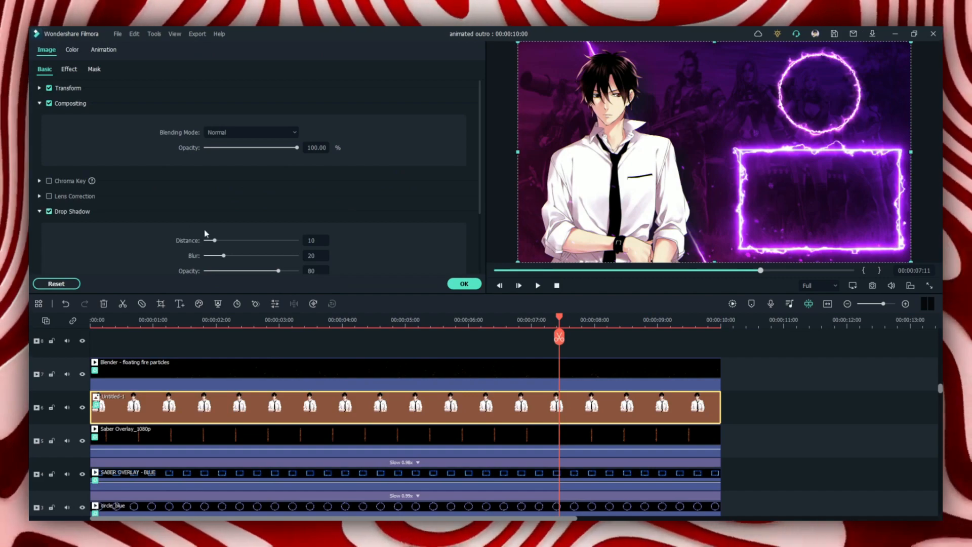
scroll(144, 241, "down", 4)
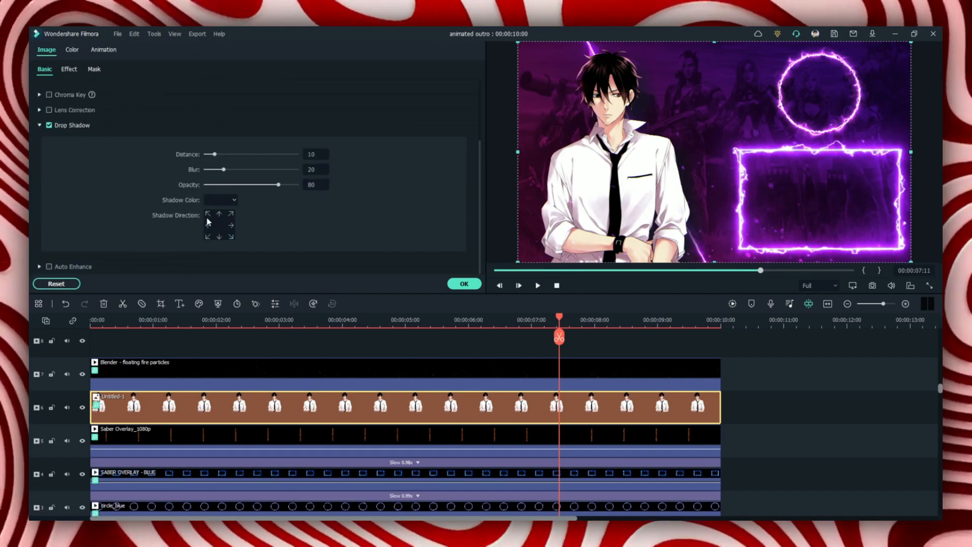
left_click(226, 201)
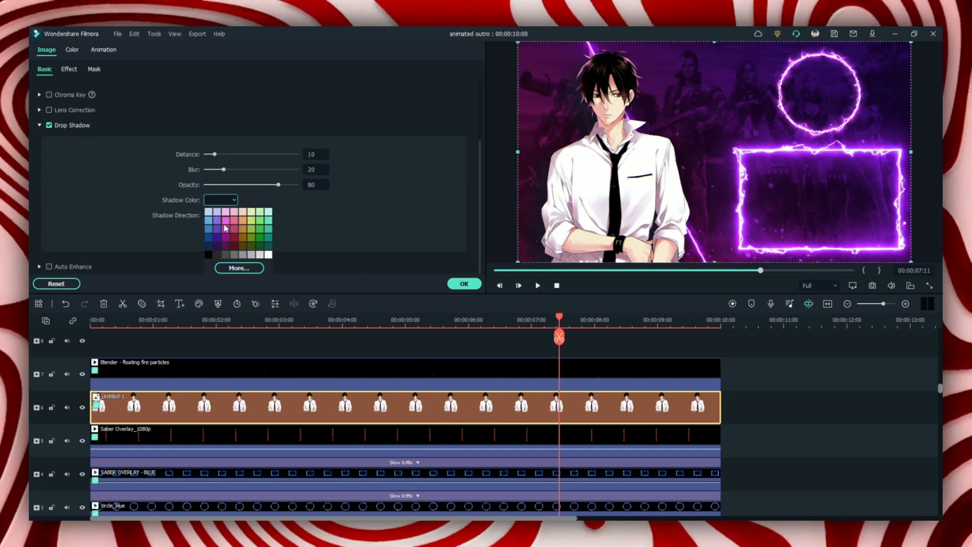
left_click(208, 254)
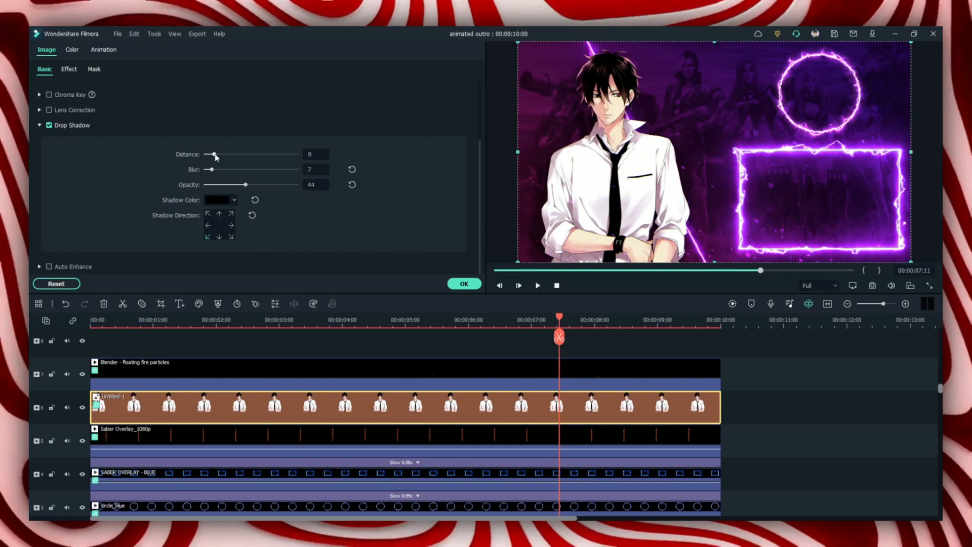
left_click(383, 339)
key("space")
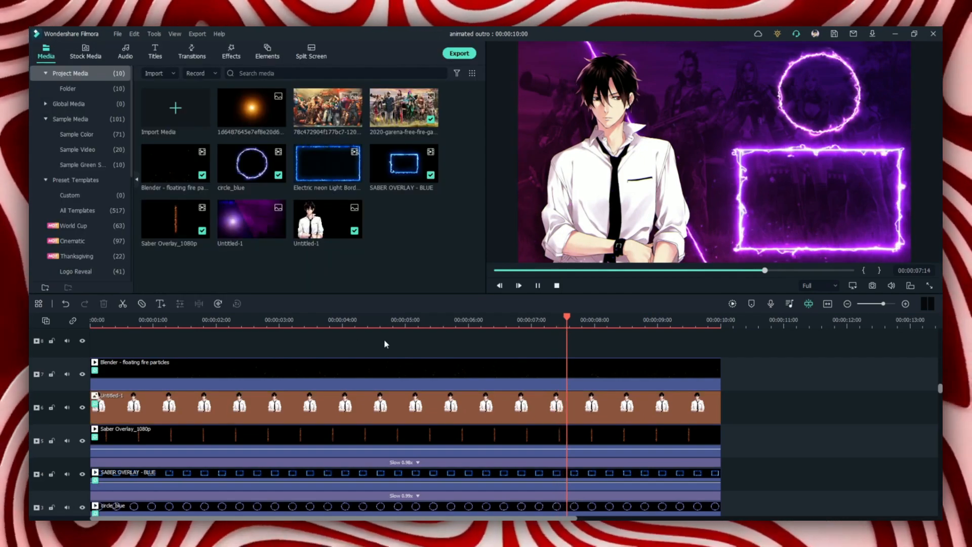
key("space")
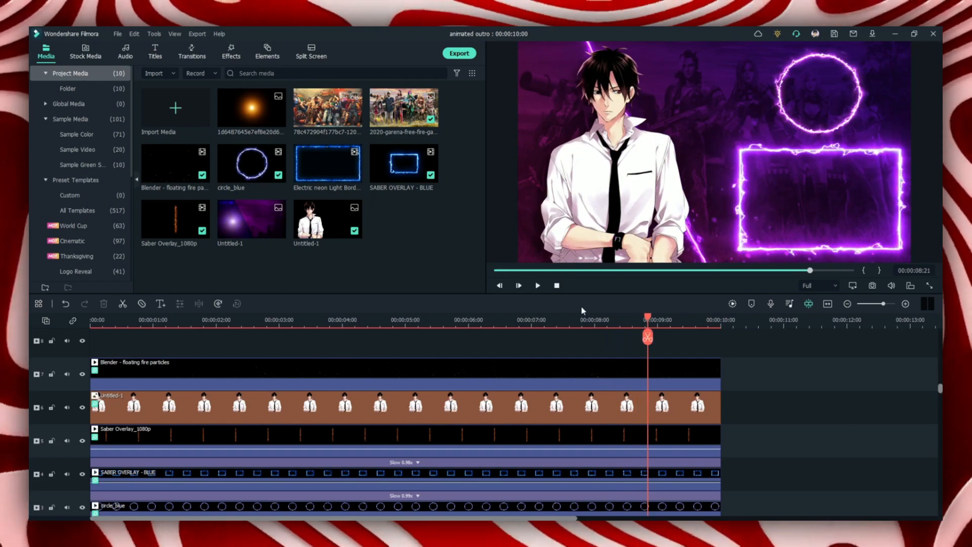
left_click(557, 285)
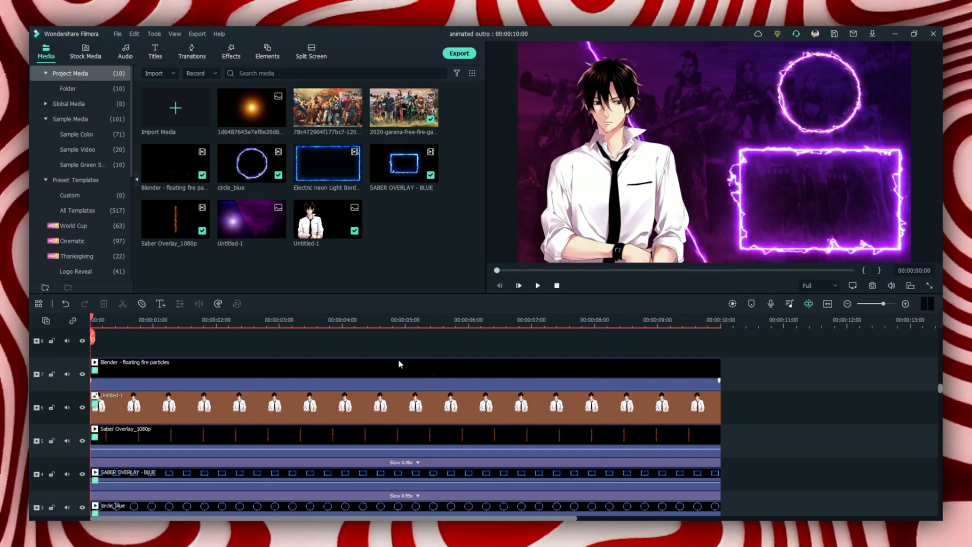
- Move the fire particles and character clips up one track, and add the orange glow image on the freed track, extended to 10 seconds
left_click_drag(421, 347, 467, 380)
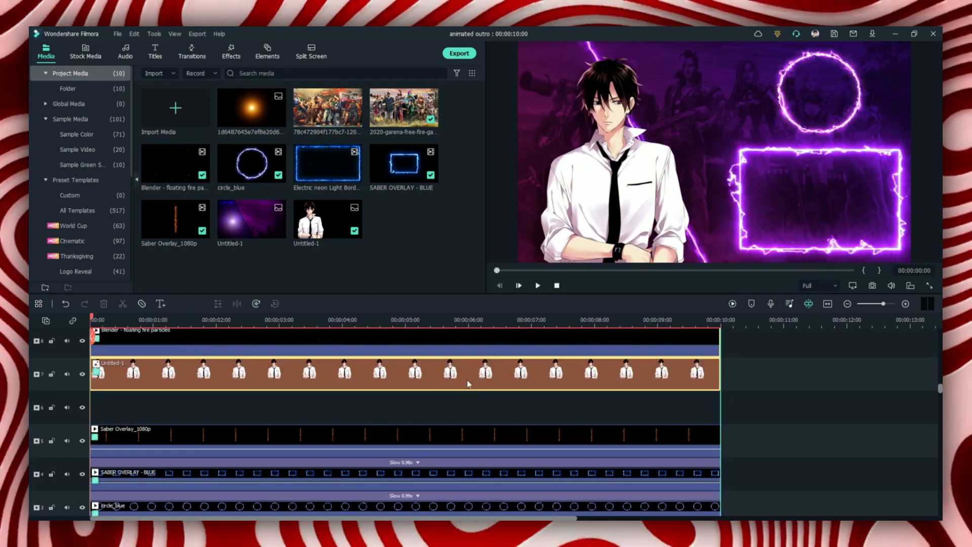
left_click_drag(252, 108, 92, 411)
left_click_drag(405, 408, 720, 409)
- Apply the Hue Shift effect to the orange glow image and set its Hue to 19
left_click(229, 56)
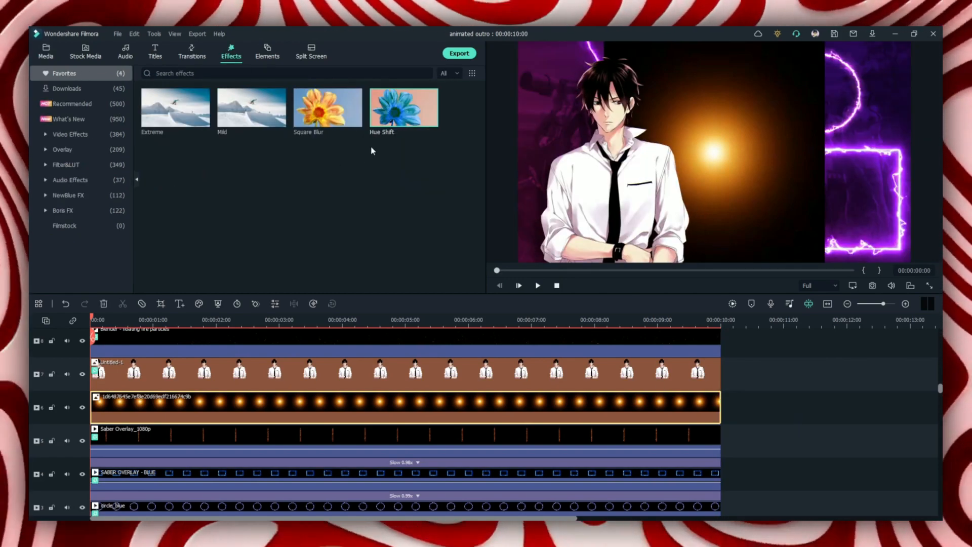
left_click_drag(340, 243, 249, 404)
double_click(243, 405)
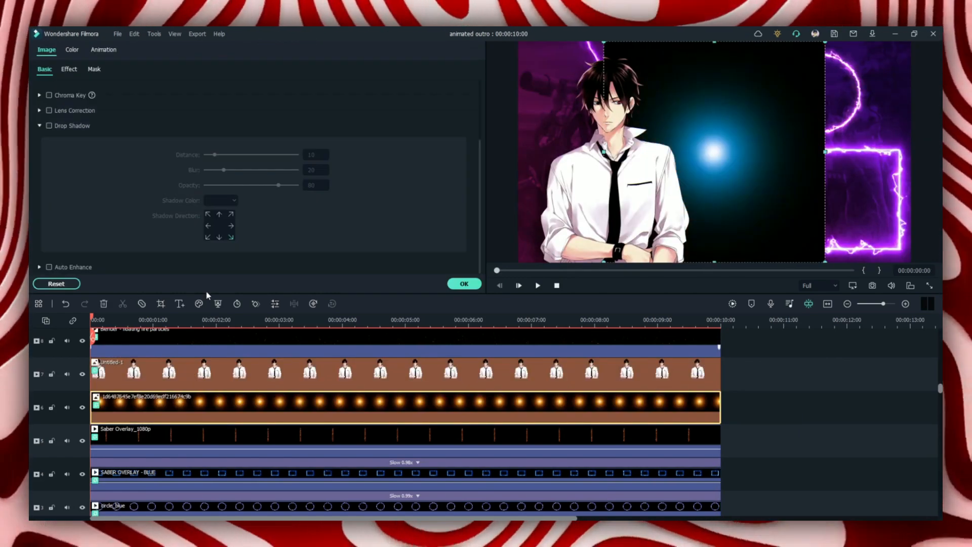
left_click(69, 69)
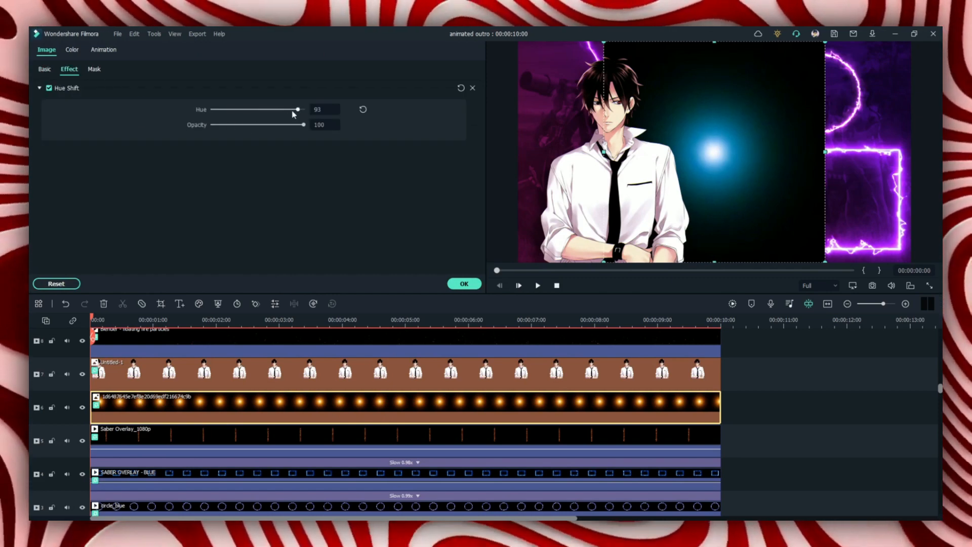
left_click_drag(295, 111, 231, 111)
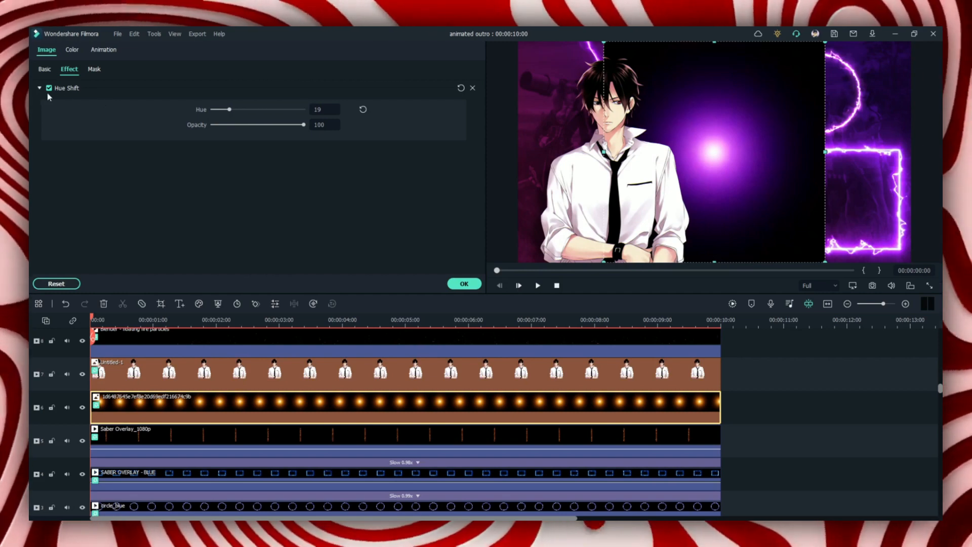
- Set the glow image's blending mode to Linear Dodge
left_click(40, 88)
left_click(46, 69)
left_click(40, 126)
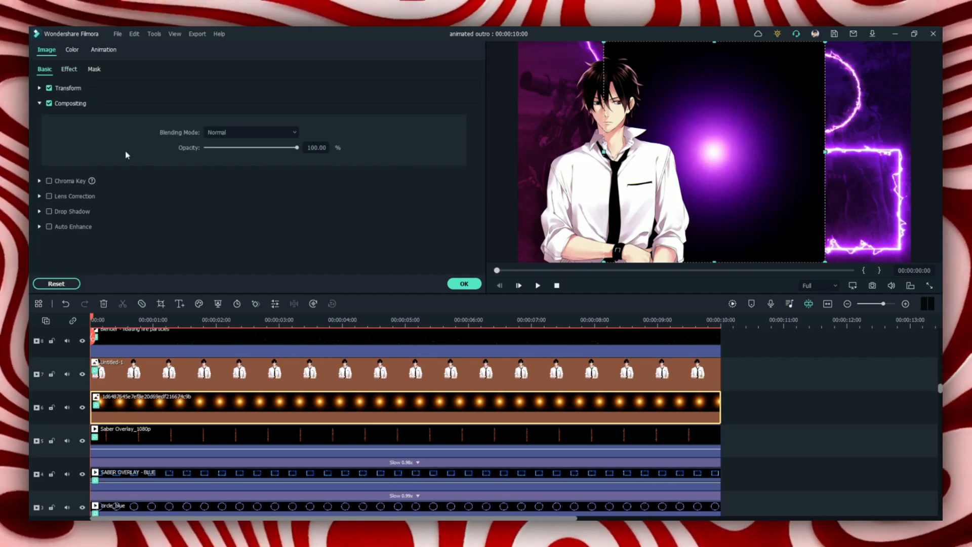
left_click(242, 133)
left_click(239, 205)
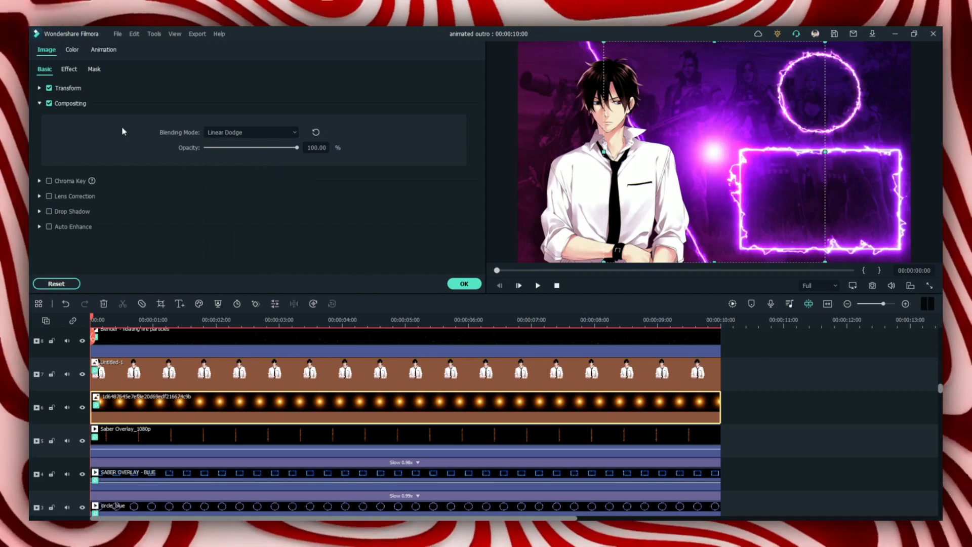
- Place the glow image behind the character with Scale 89%, Position X -235 and Y 60, and play the result
left_click(40, 103)
left_click(40, 88)
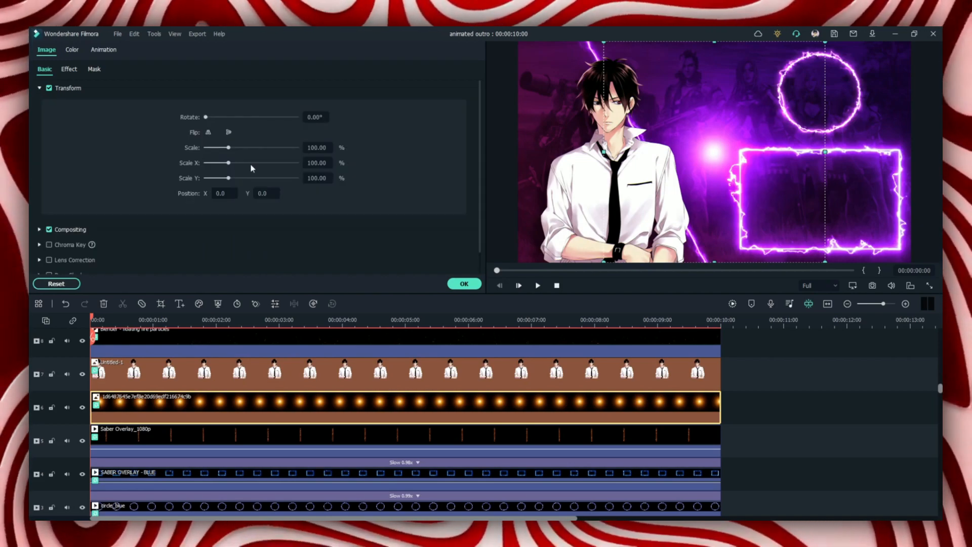
left_click_drag(219, 193, 169, 193)
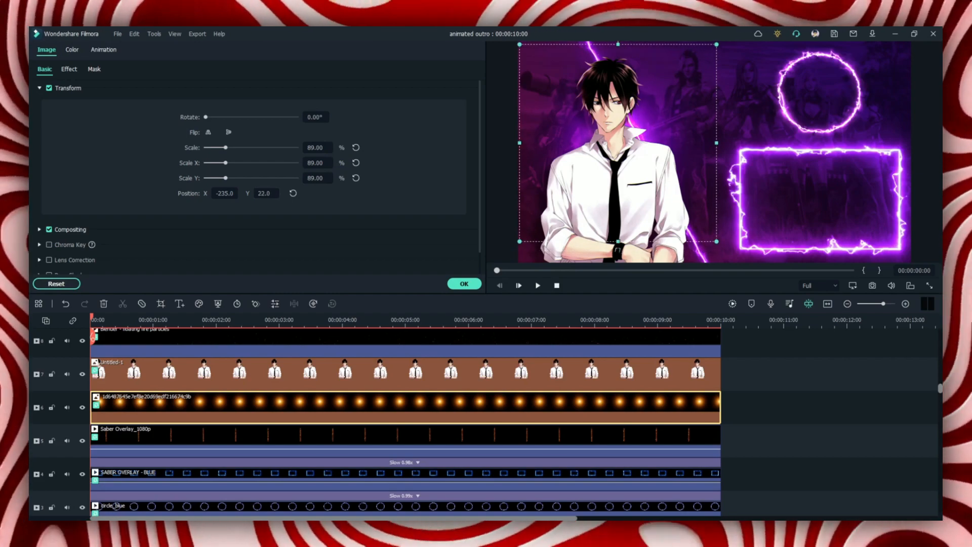
key("space")
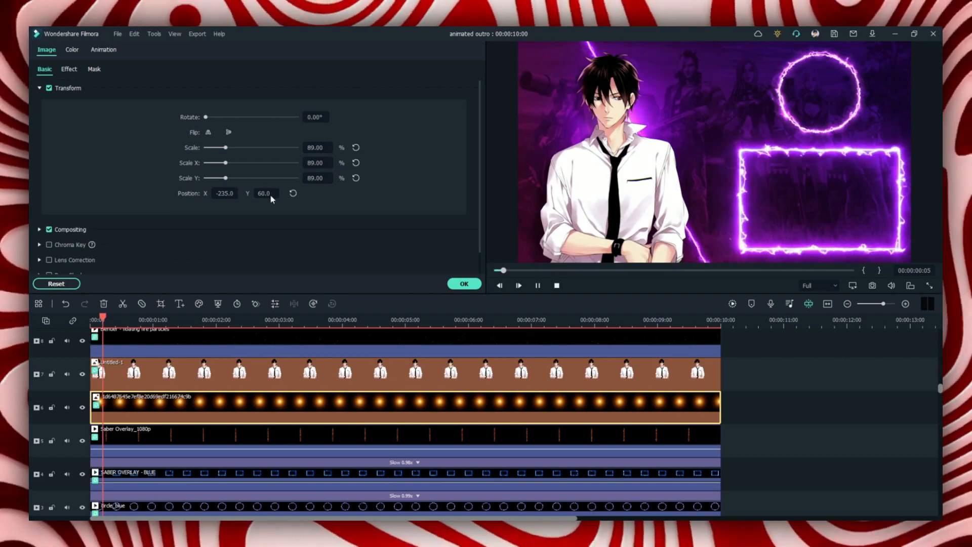
left_click(811, 423)
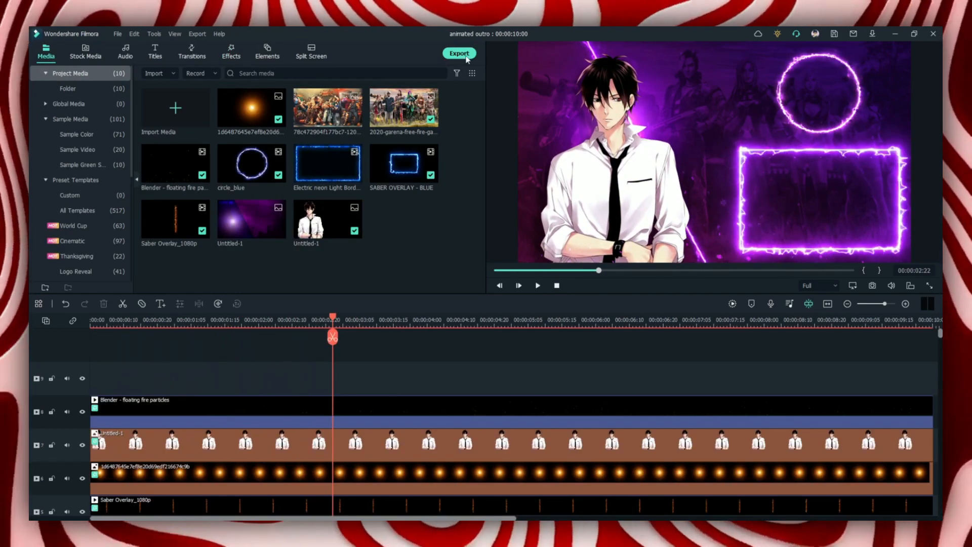
- Export the project as an MP4 named animated outro with the frame rate set to 60 fps
left_click(465, 57)
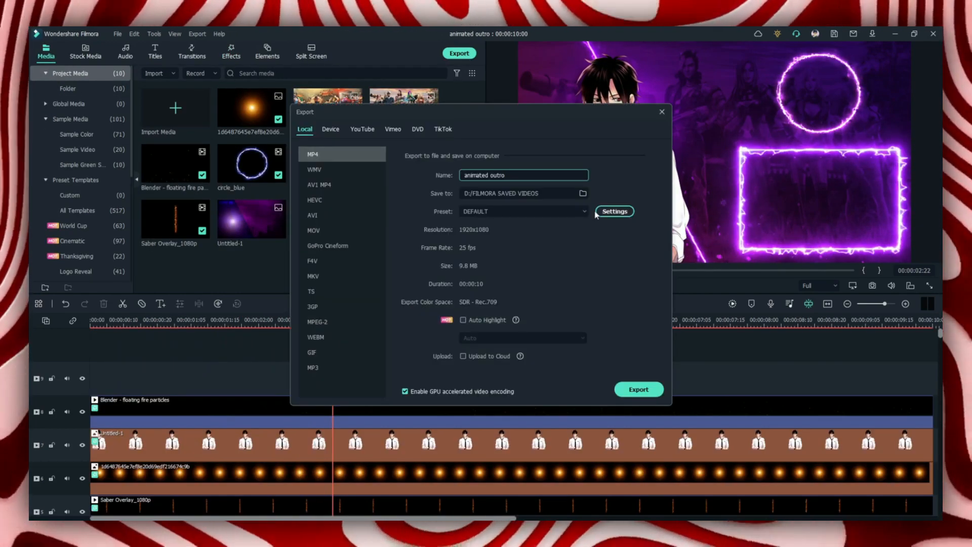
left_click(615, 212)
left_click(466, 217)
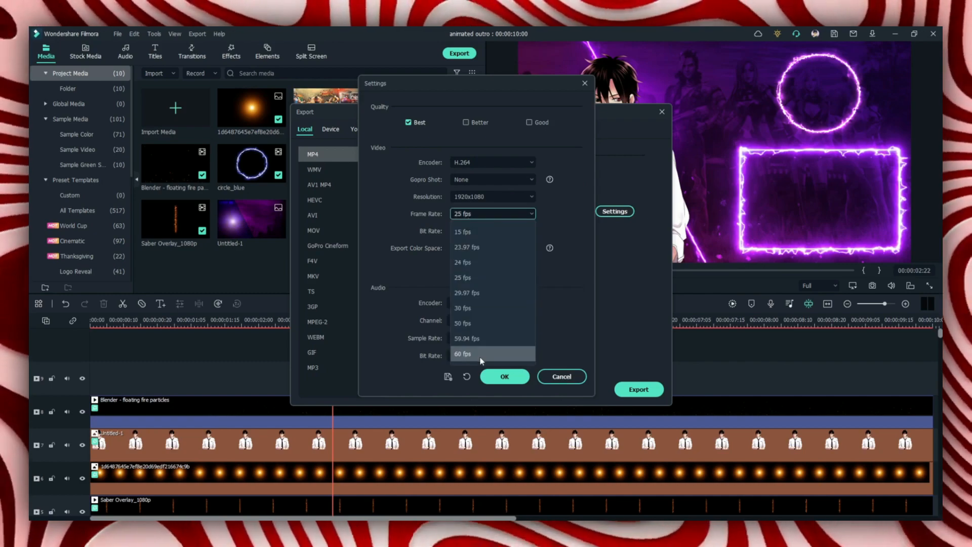
left_click(479, 354)
left_click(479, 356)
left_click(485, 411)
left_click(526, 378)
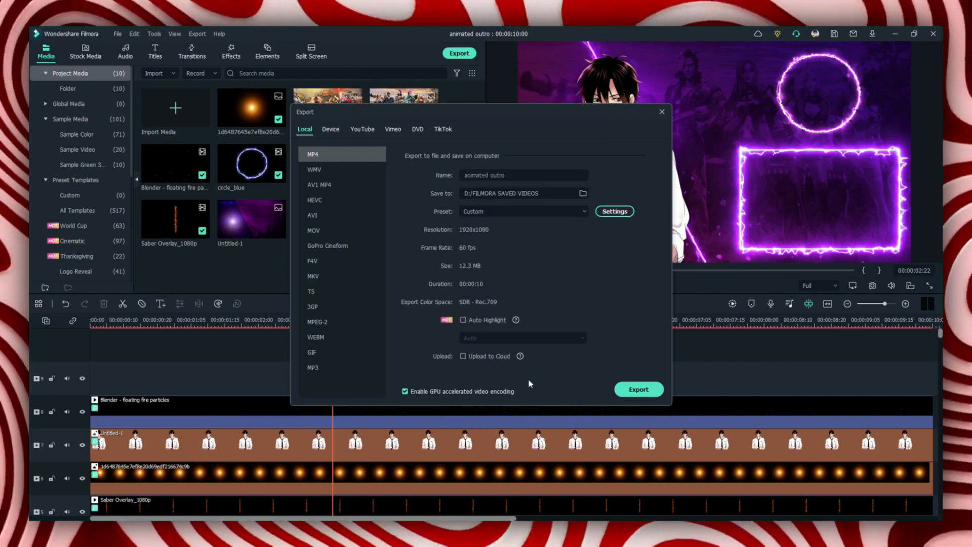
left_click(639, 390)
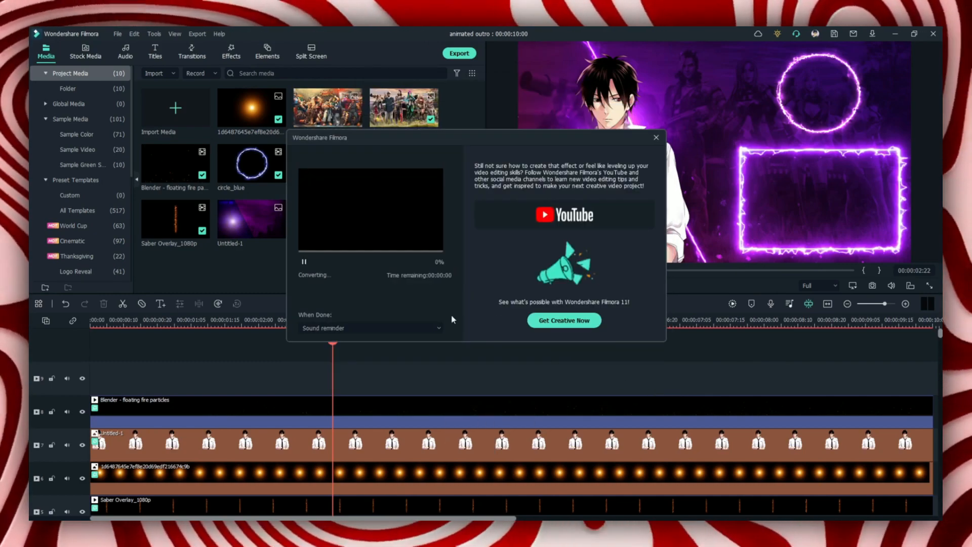